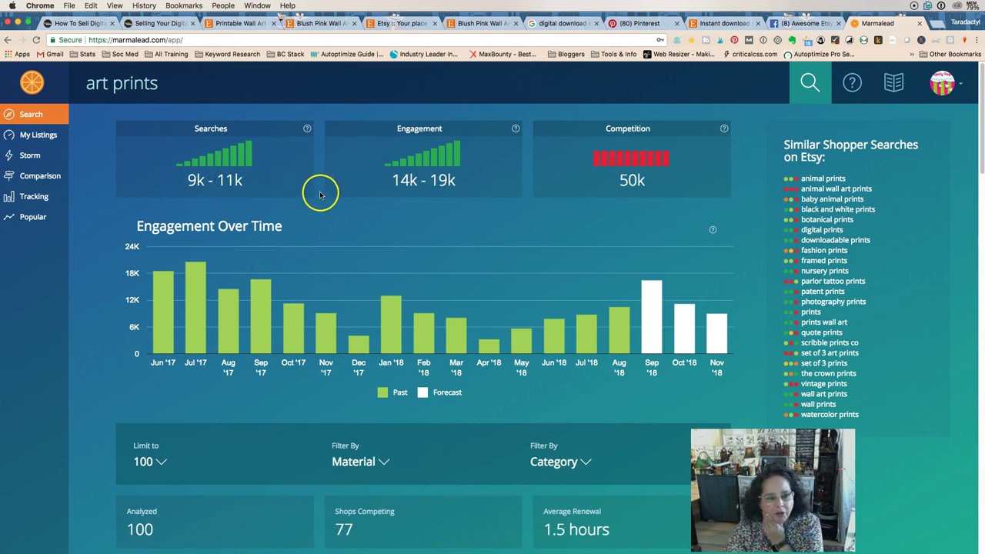
Review the "art prints" keyword results, then extend the search phrase to "digital art prints" and analyze it
scroll(323, 193, "down", 2)
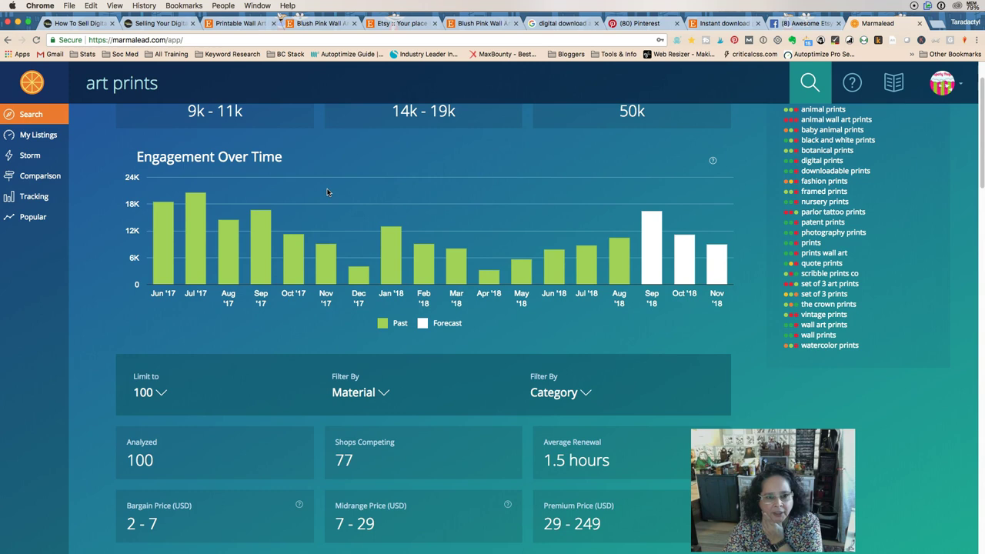
scroll(327, 192, "down", 2)
scroll(327, 193, "down", 6)
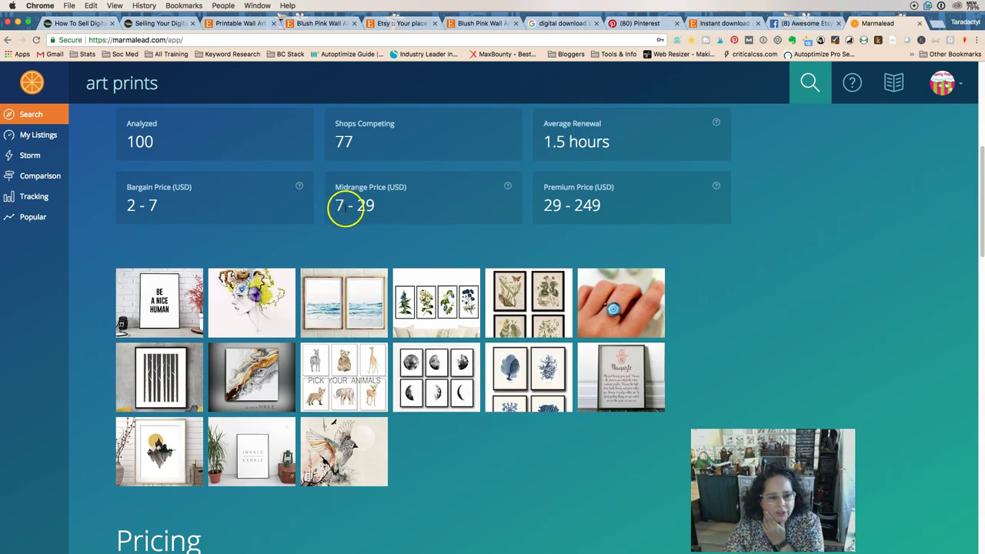
scroll(358, 291, "up", 10)
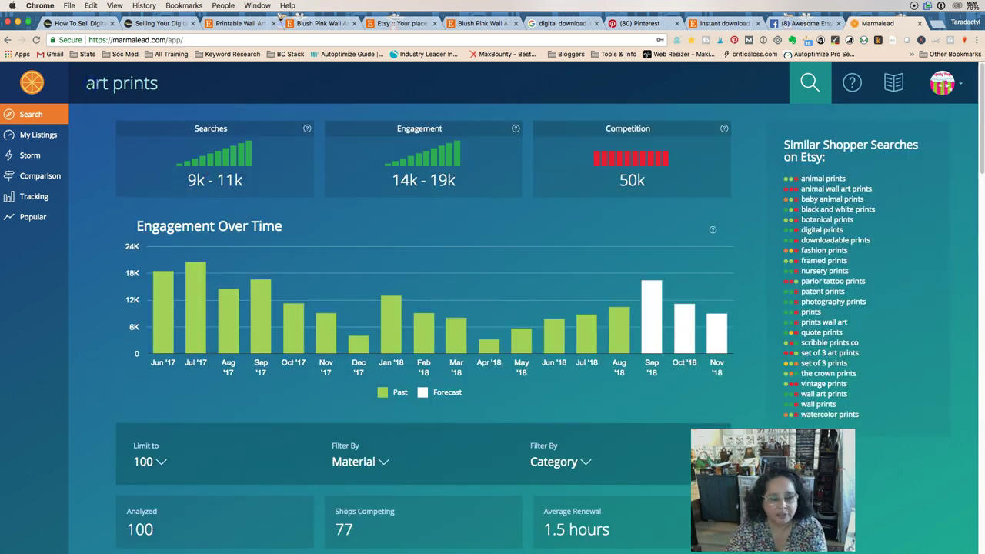
type("digital")
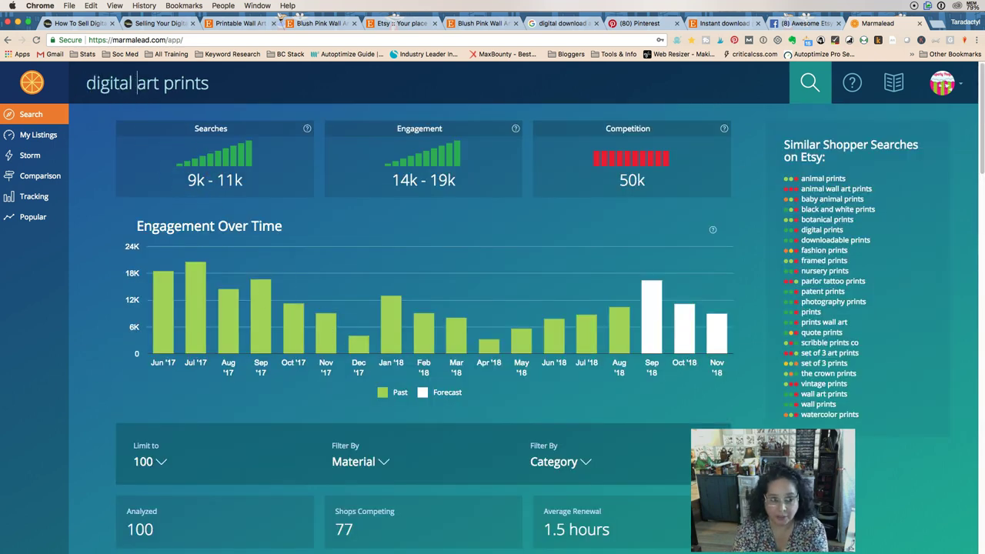
key("Return")
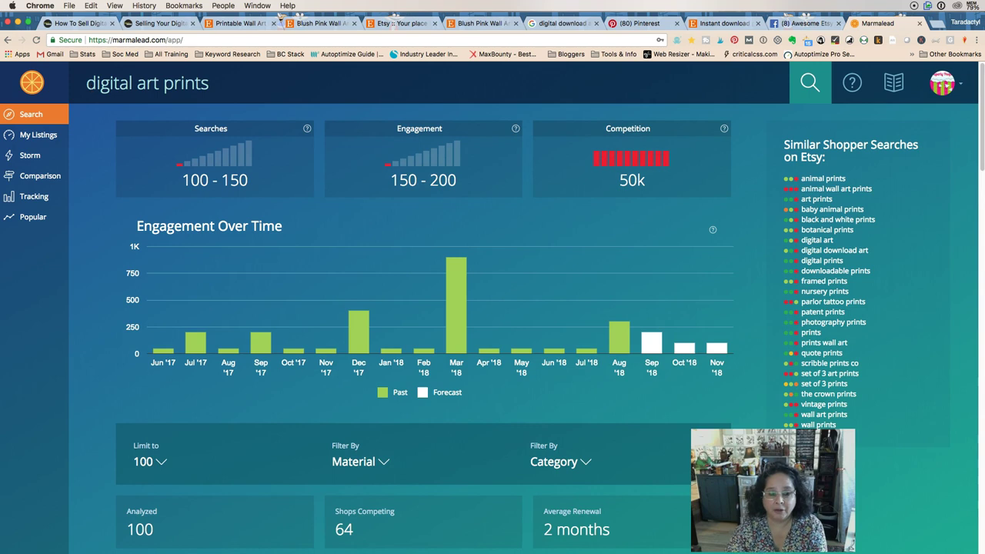
Examine the price ranges, top listing images, price spread and sample listings for the keyword "digital art prints"
scroll(176, 110, "down", 5)
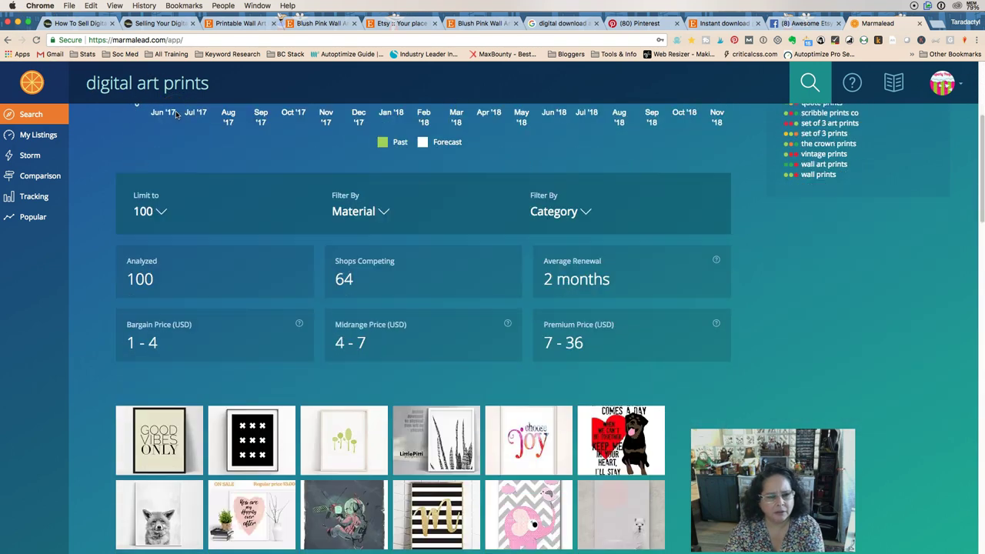
scroll(176, 114, "down", 3)
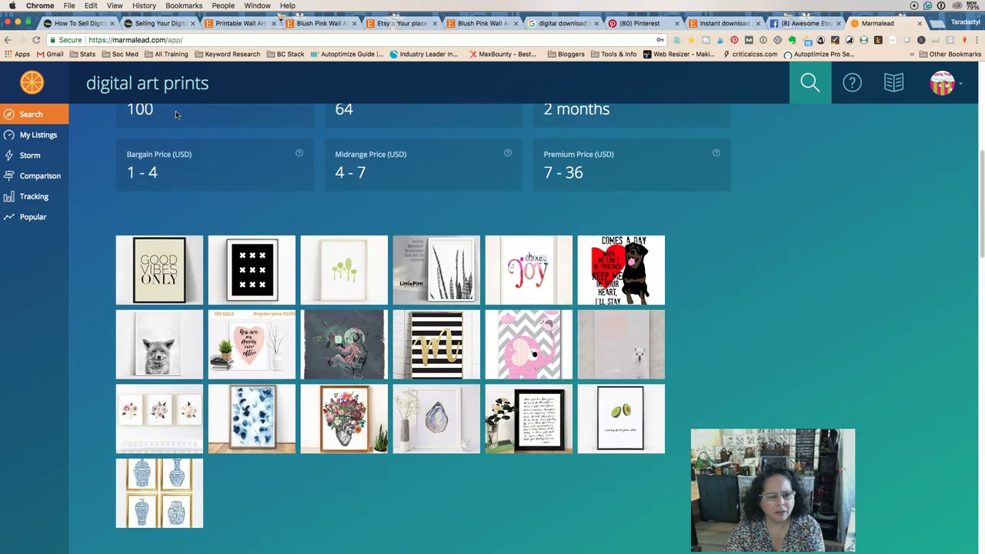
scroll(176, 111, "down", 1)
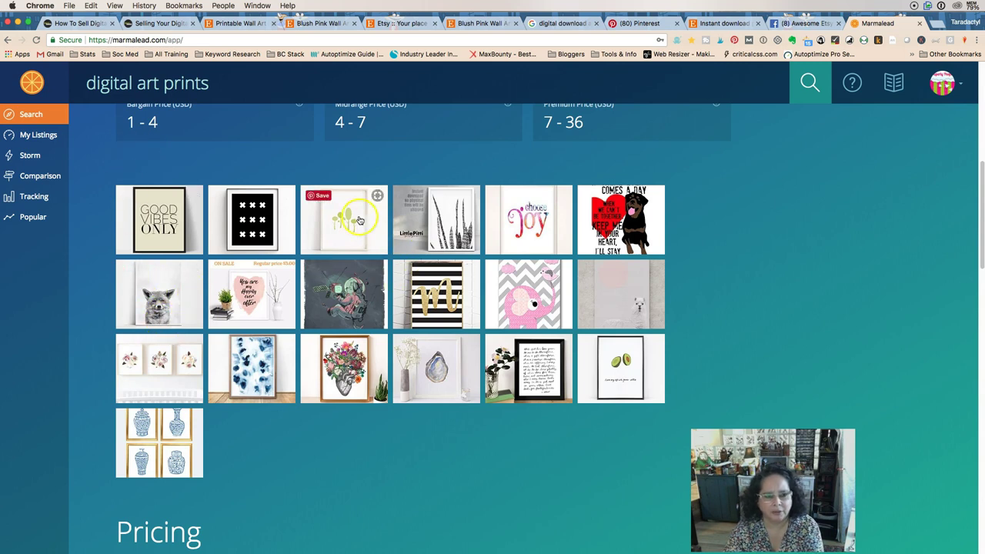
scroll(319, 269, "down", 1)
scroll(317, 270, "down", 3)
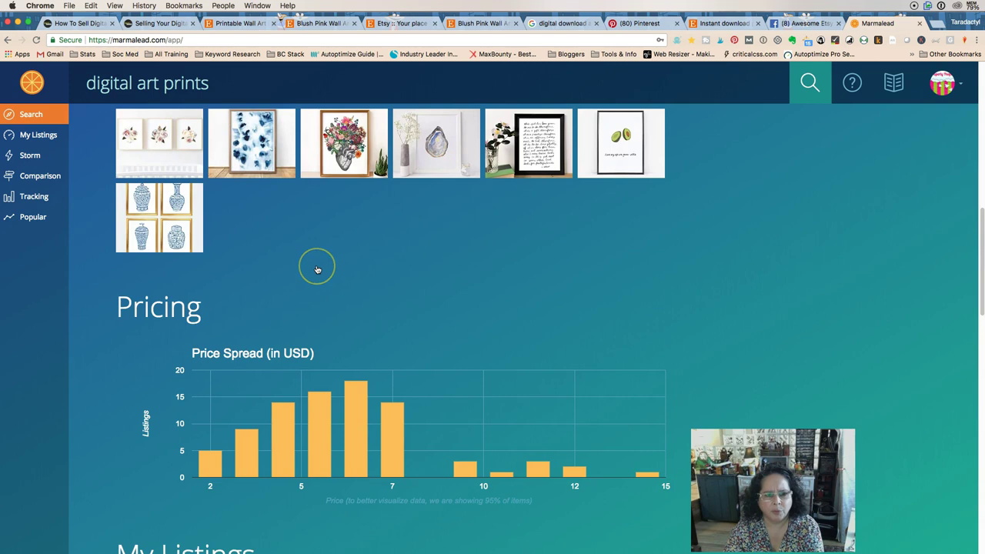
scroll(317, 270, "down", 10)
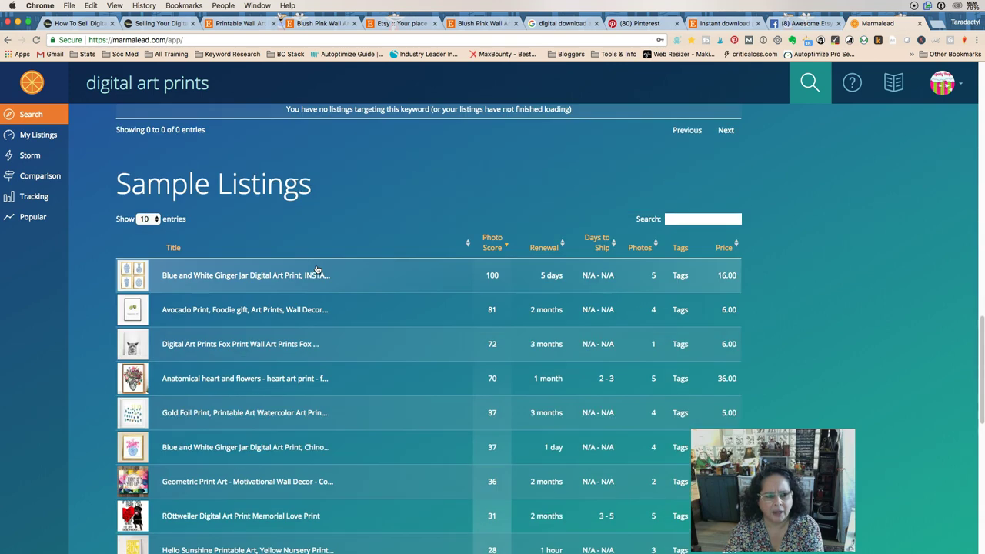
scroll(317, 269, "down", 1)
scroll(317, 269, "down", 2)
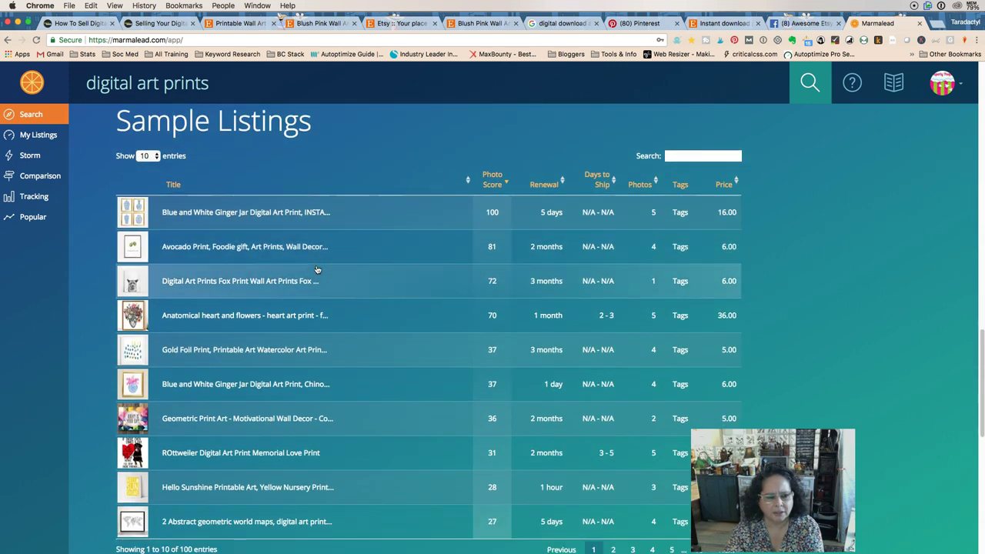
Add "floral" to the end of the search phrase and analyze the keyword "digital art prints floral"
scroll(317, 270, "up", 15)
left_click(219, 83)
type("floral")
key("Return")
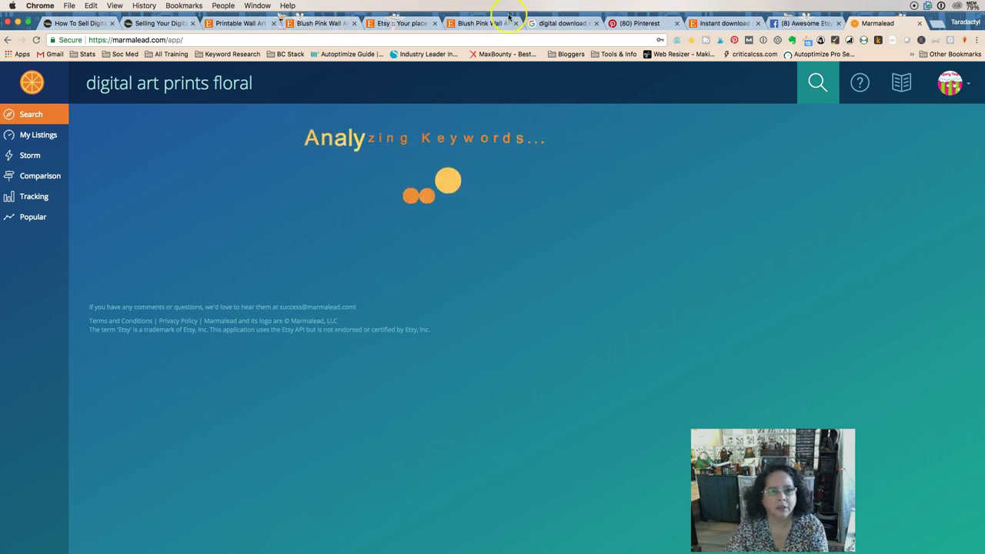
Open the Etsy Shop Manager dashboard in the existing Etsy search tab, place that tab beside Marmalead, and return to the keyword results
left_click(715, 23)
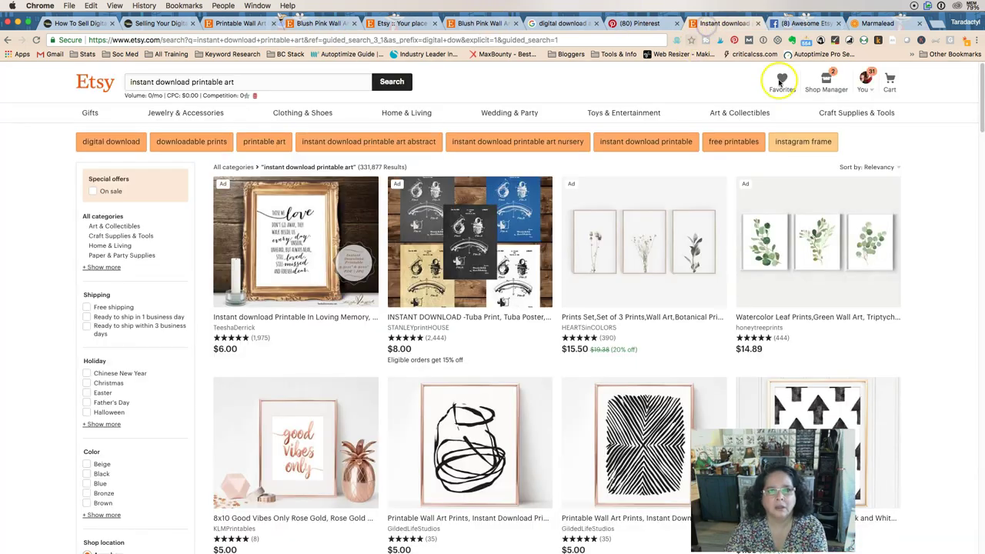
left_click_drag(722, 24, 885, 23)
left_click(877, 23)
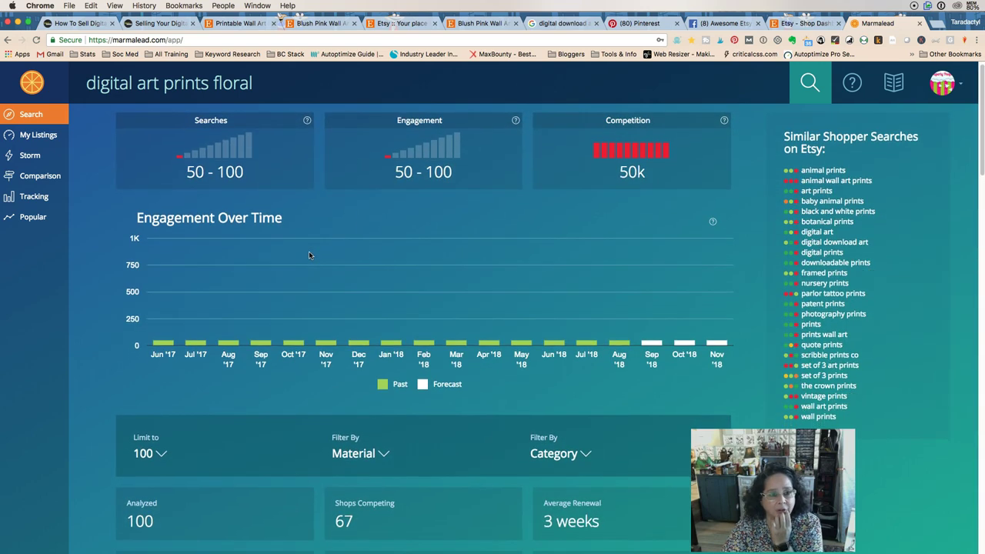
Examine the engagement chart, price ranges and sample images for the keyword "digital art prints floral"
scroll(309, 255, "down", 1)
scroll(308, 255, "down", 3)
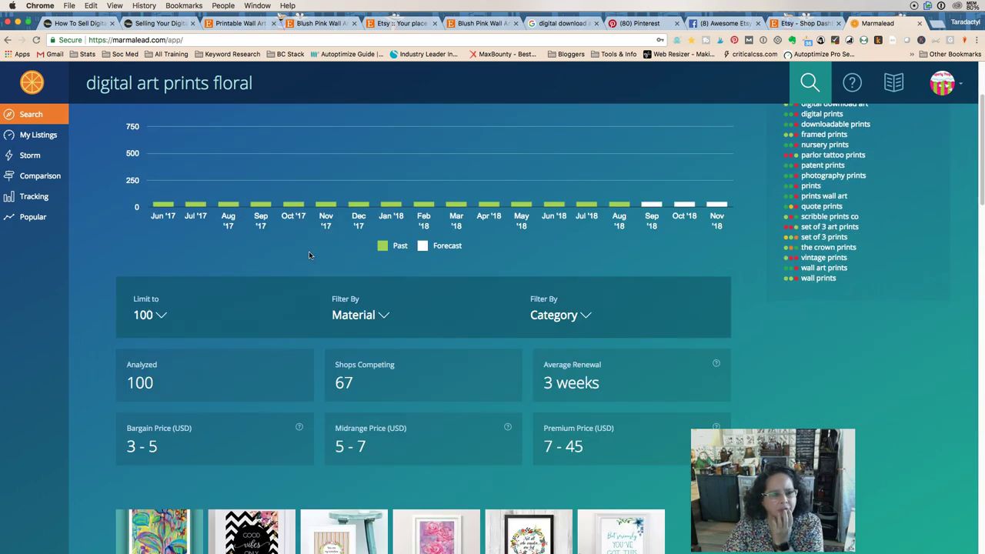
scroll(309, 255, "down", 5)
scroll(308, 255, "down", 1)
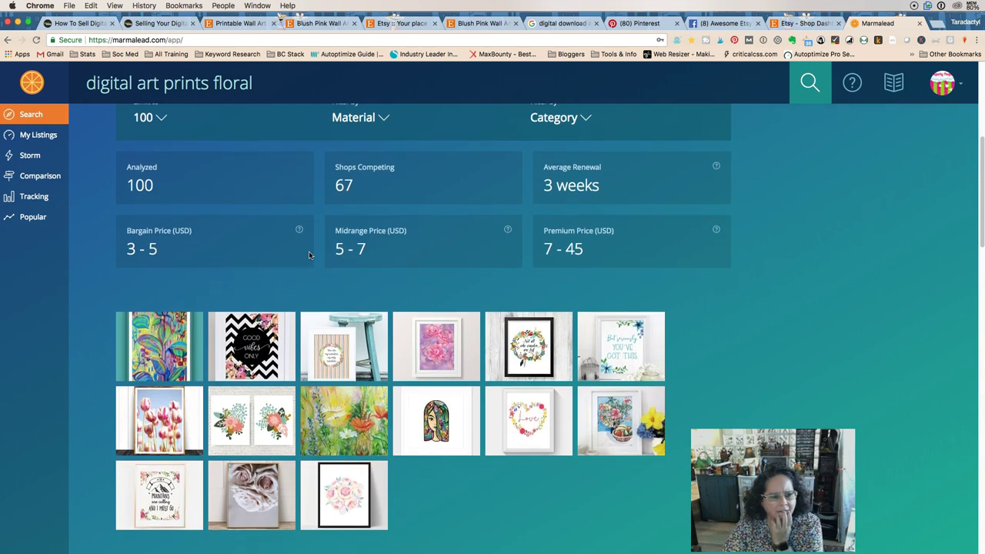
scroll(309, 255, "down", 1)
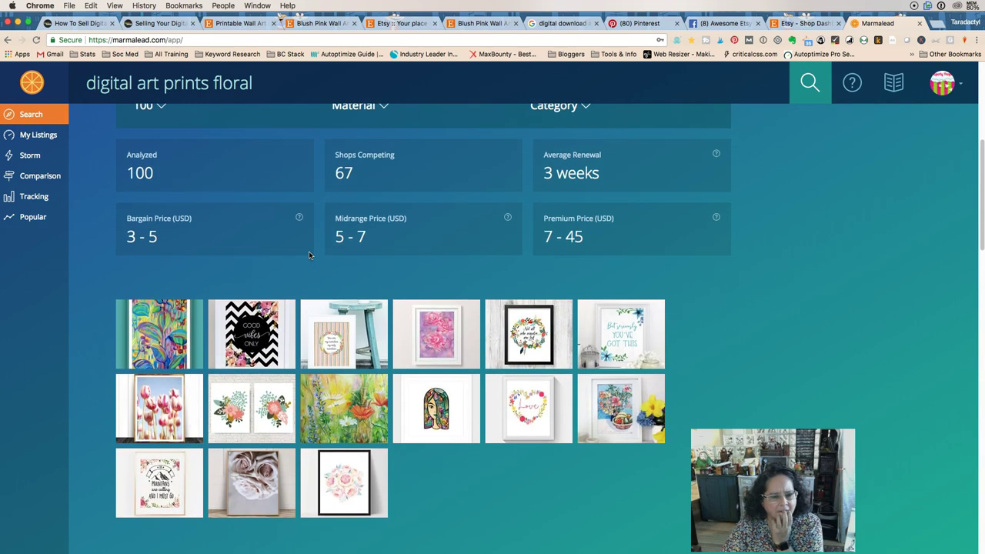
scroll(309, 255, "down", 2)
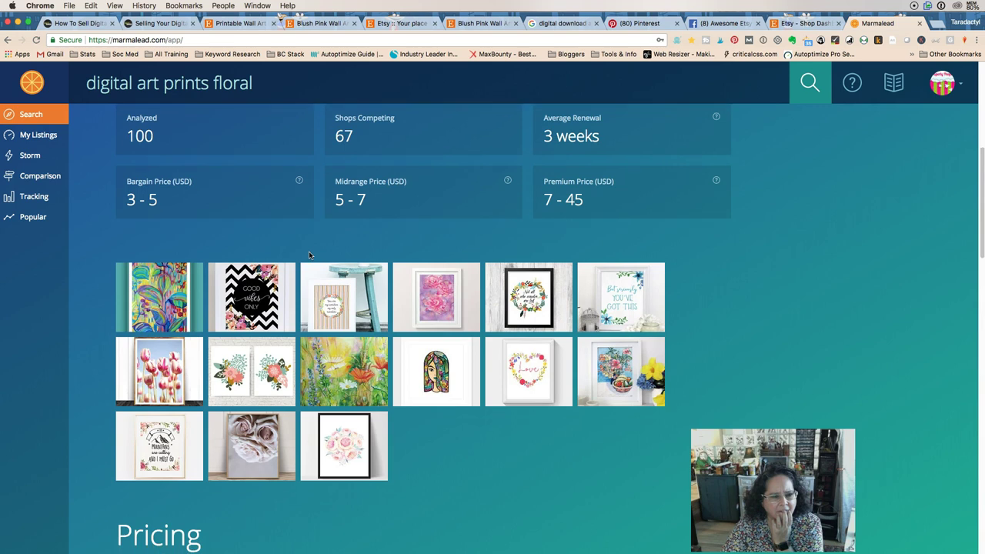
scroll(309, 255, "down", 1)
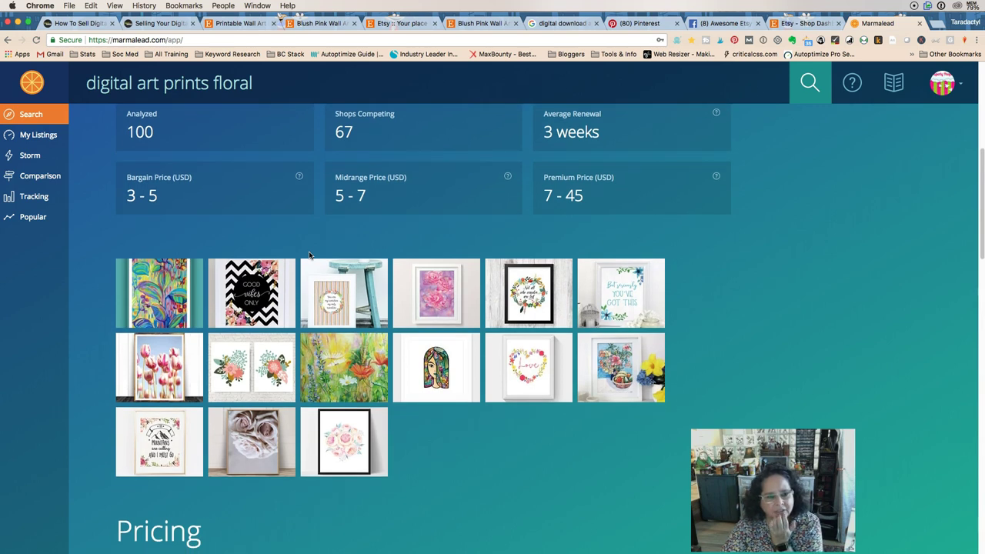
scroll(309, 255, "down", 1)
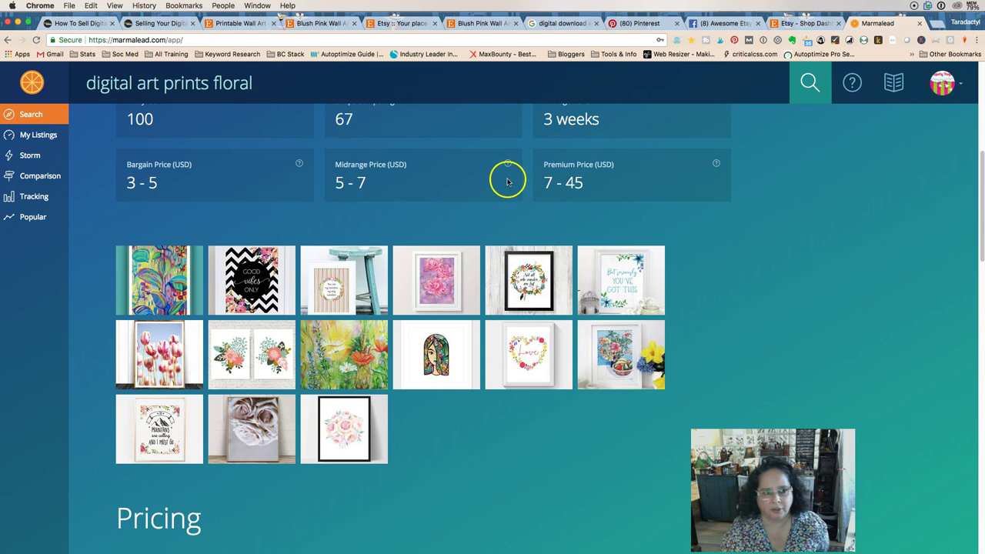
Copy the search phrase "digital art prints floral" from Marmalead
scroll(362, 250, "up", 5)
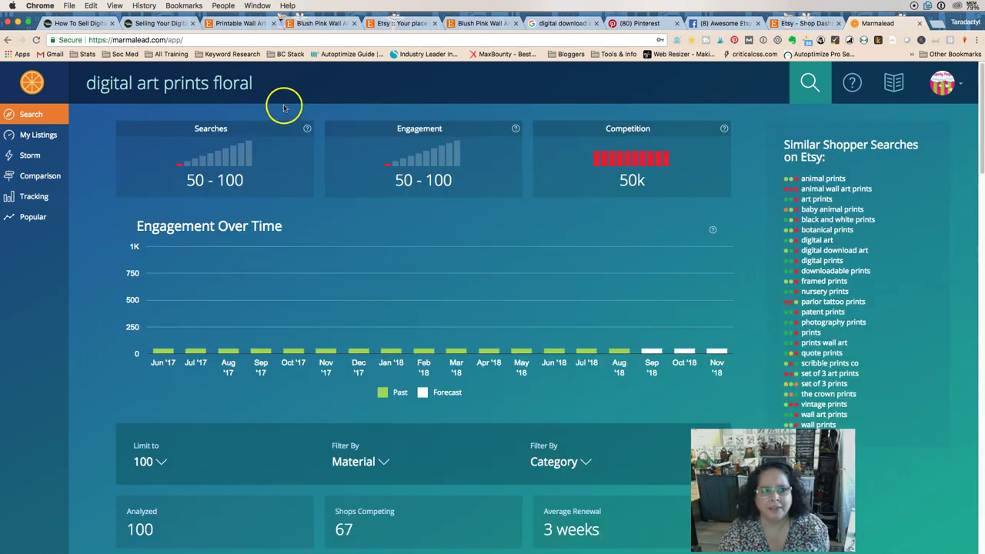
triple_click(289, 80)
key("super+c")
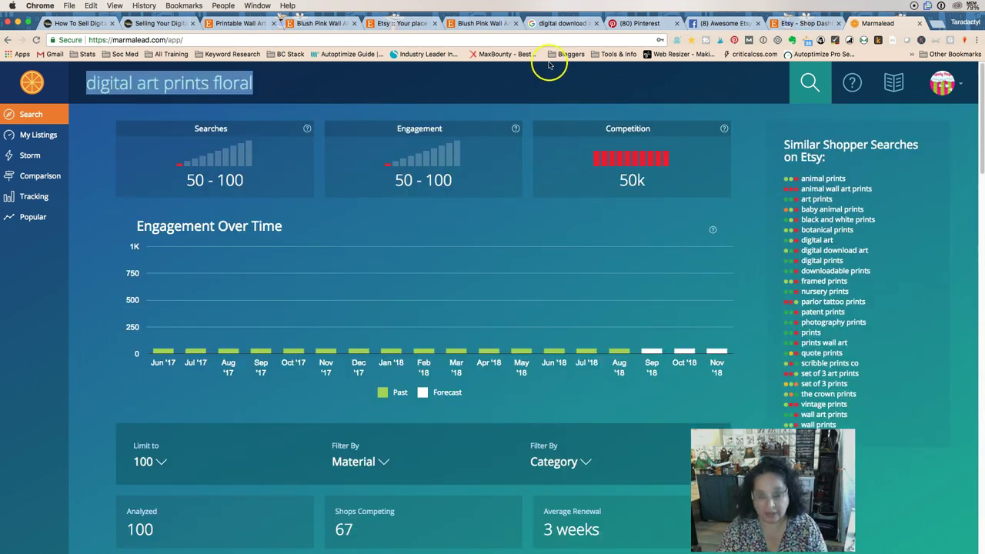
Switch to the Etsy Shop Manager and start a new listing from the shop's listings page
left_click(785, 22)
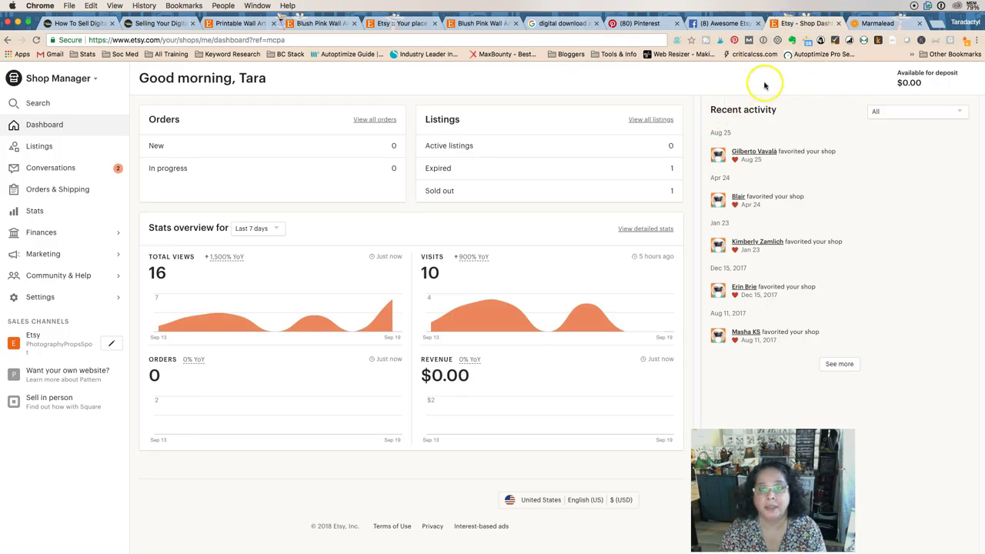
left_click(33, 145)
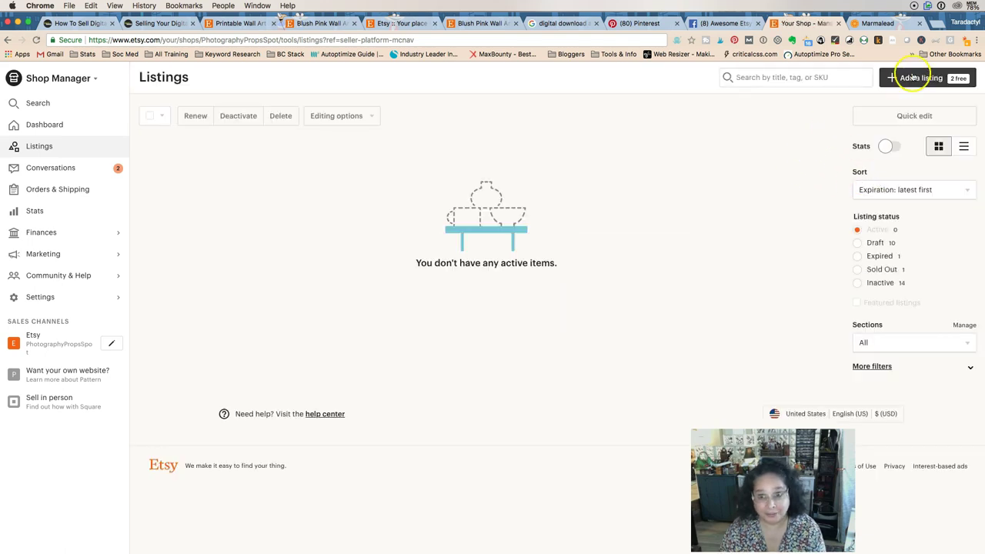
left_click(913, 78)
Paste the copied keyword phrase as the listing title and capitalize it as "Digital Art Prints Floral"
left_click(326, 351)
key("super+v")
left_click_drag(300, 353, 332, 353)
type("D")
type("A")
type("P")
left_click(355, 352)
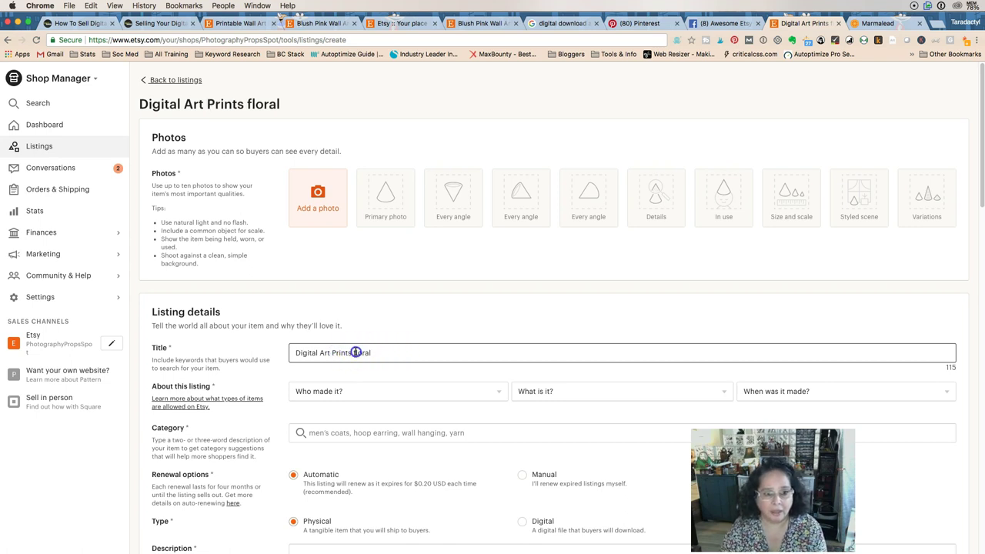
key("Delete")
type("F")
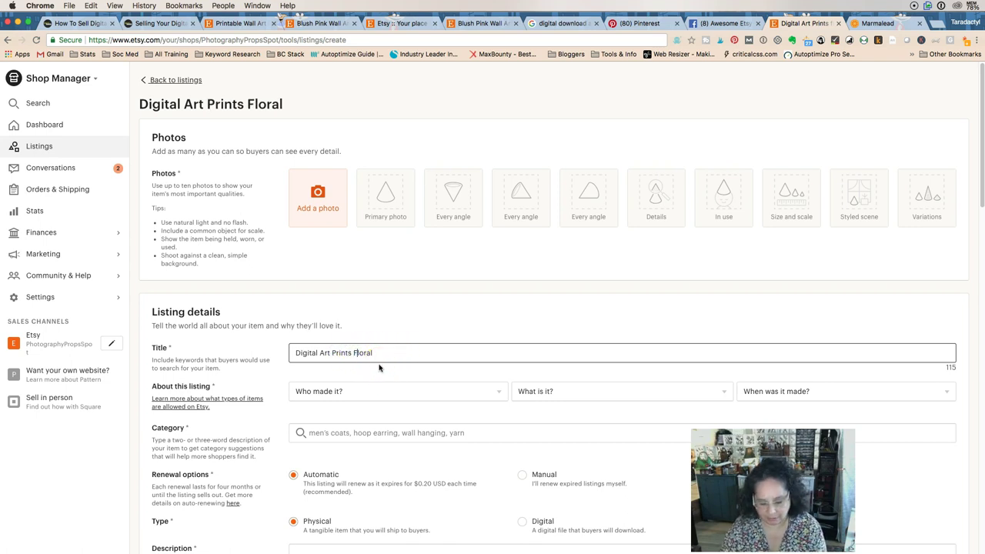
Consult the keyword notes in TextEdit and extend the Etsy listing title with ", Blush Pink Wall Artwork,"
left_click(399, 353)
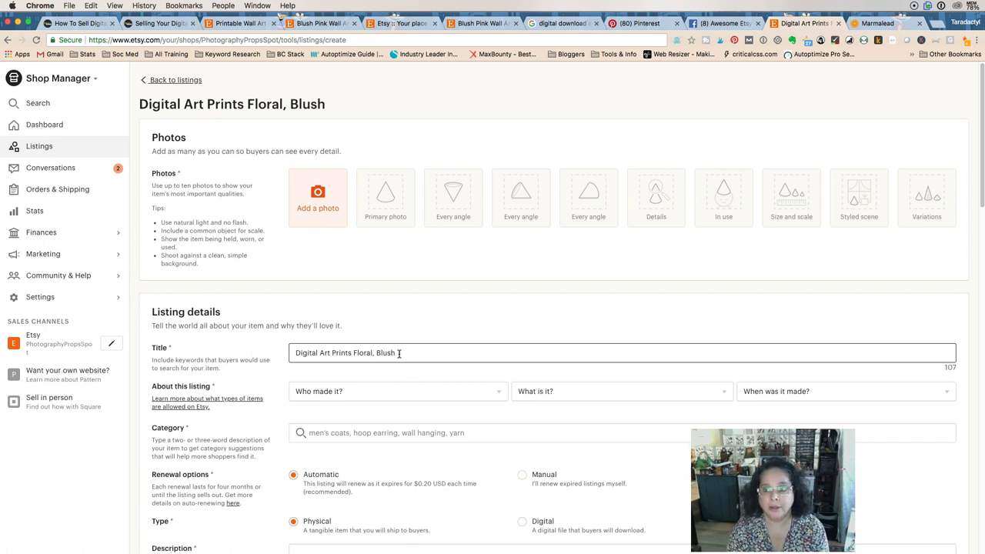
key("super+Tab")
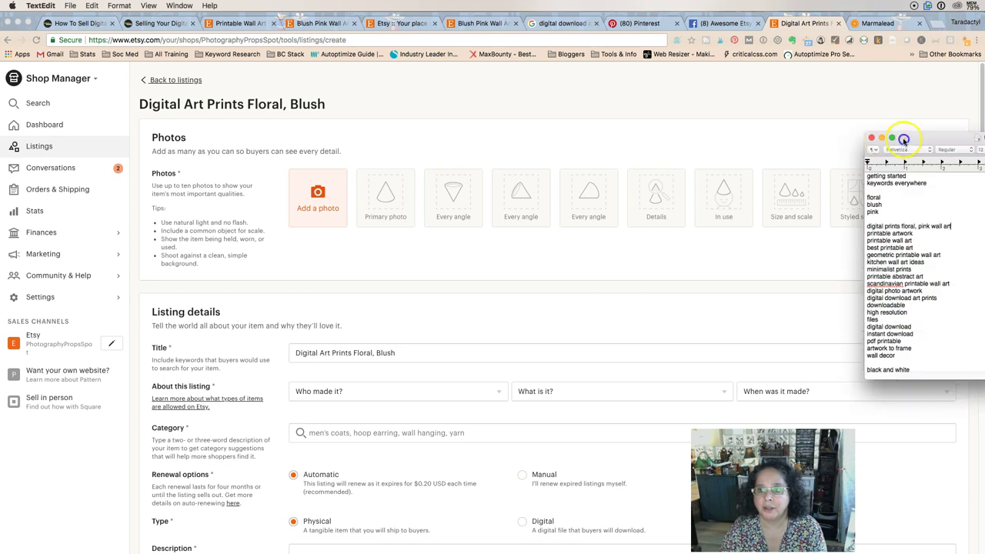
left_click_drag(901, 133, 851, 124)
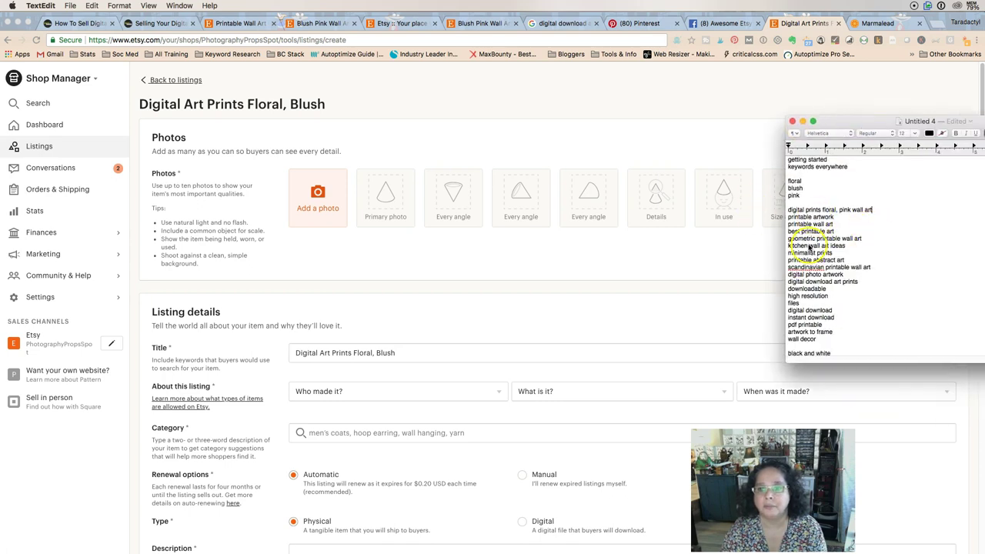
scroll(822, 307, "down", 3)
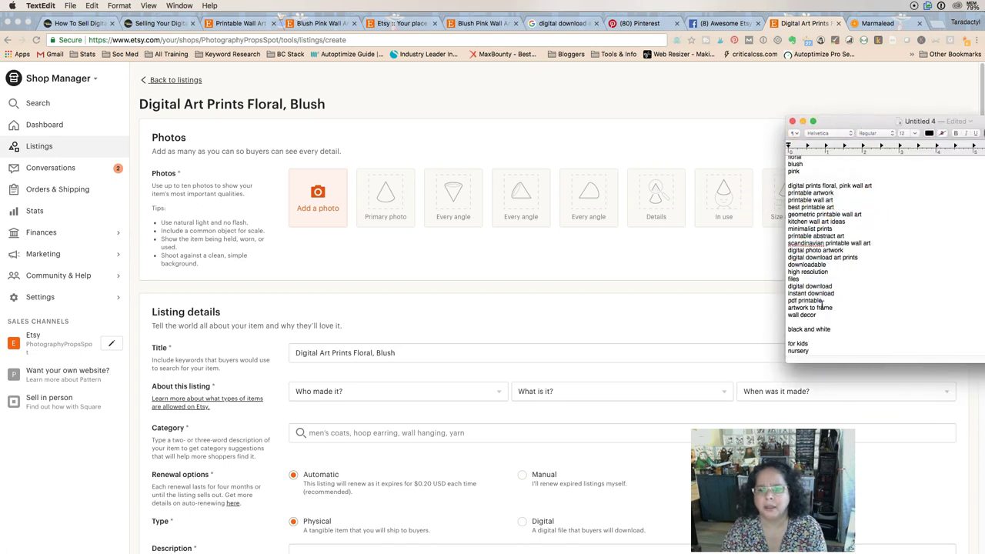
scroll(822, 305, "up", 1)
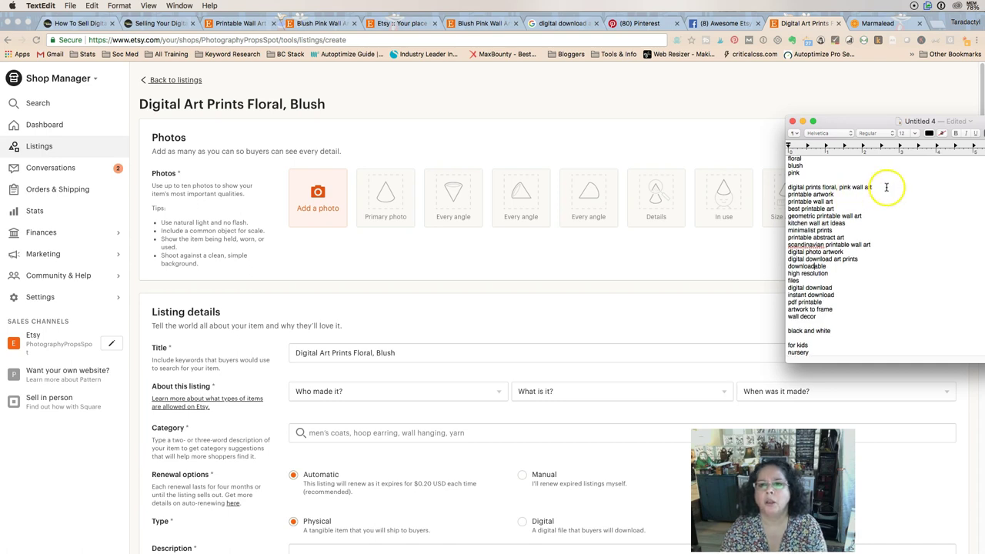
left_click(436, 354)
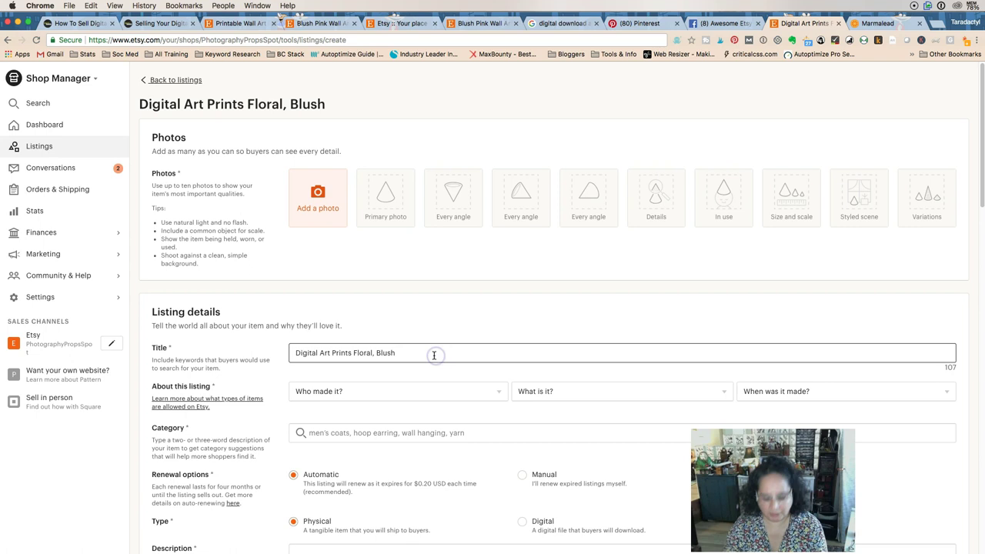
type("Wall Artwork,")
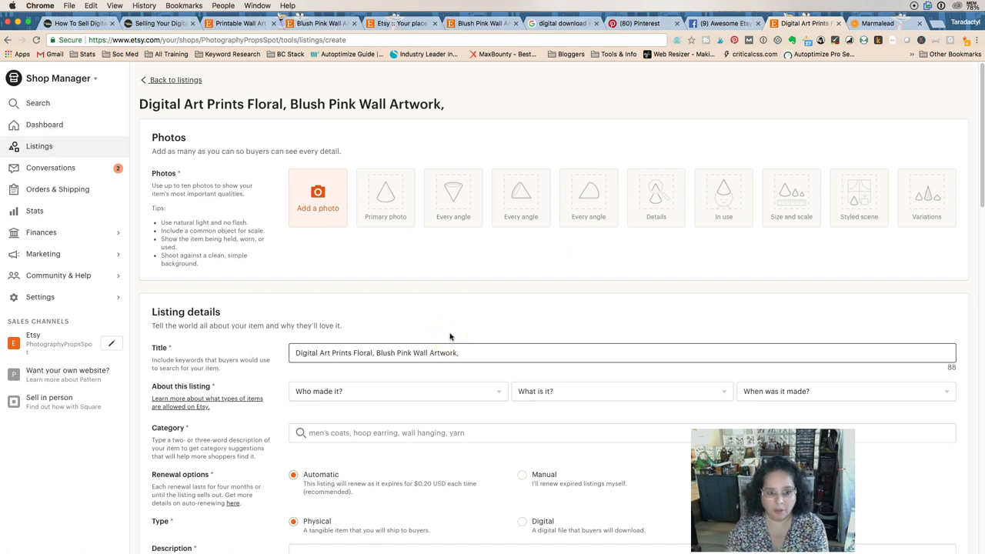
Check the TextEdit keyword notes again and append "Printable Digital Download," to the Etsy listing title
scroll(451, 337, "down", 2)
key("super+Tab")
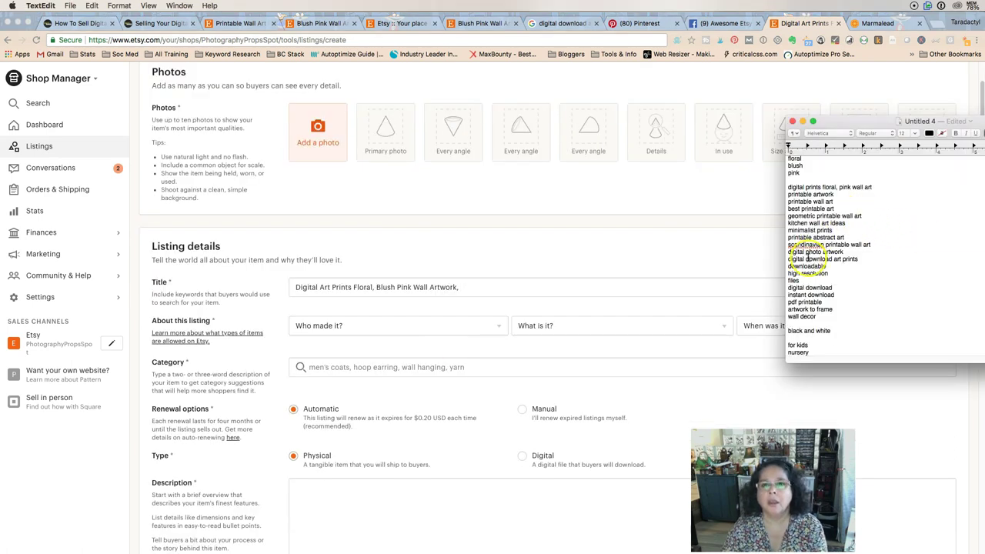
left_click(504, 278)
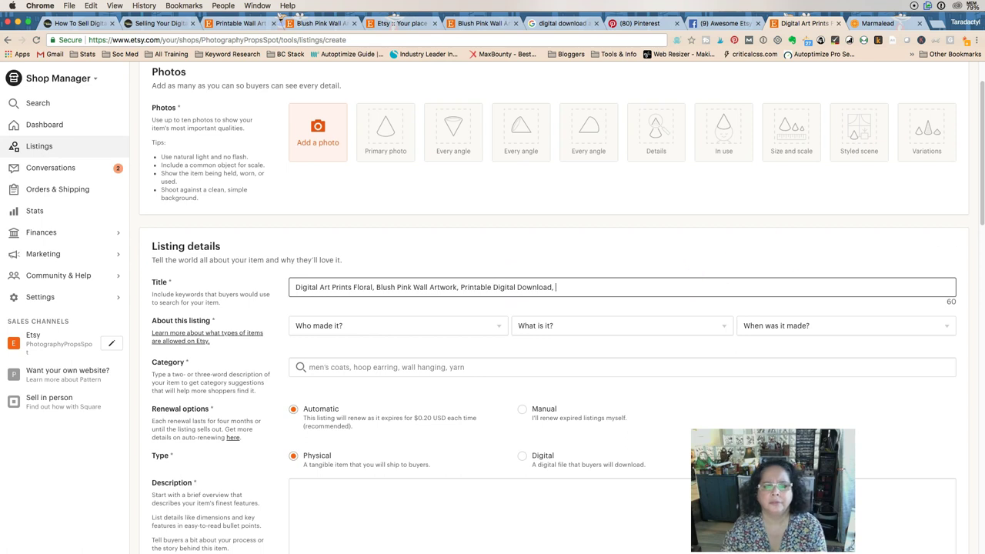
Copy "minimalist prints" from the TextEdit keyword notes into the Etsy listing title, adjusting it to "Minimalist Print,"
key("super+Tab")
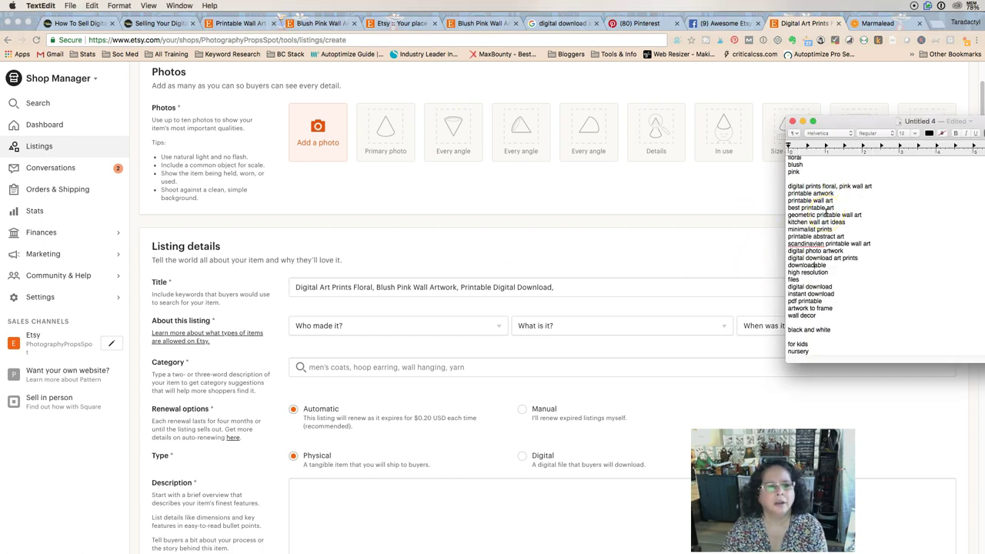
triple_click(827, 226)
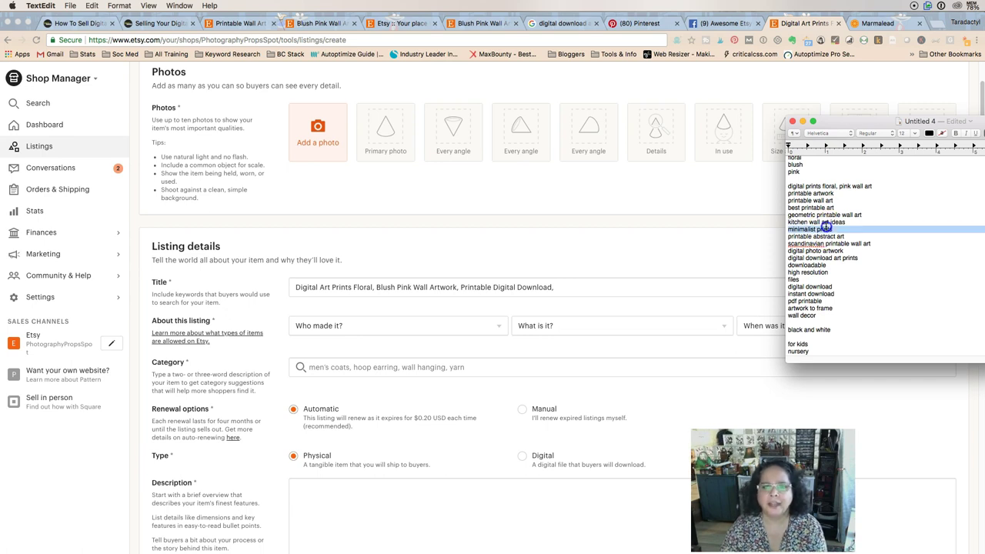
key("super+c")
left_click(596, 287)
key("super+v")
left_click(560, 287)
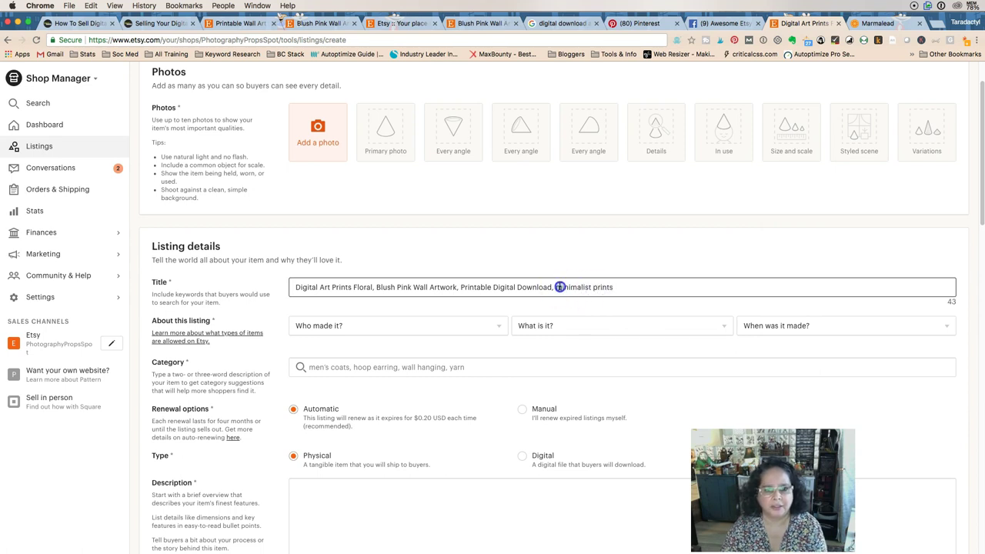
type("M")
key("Delete")
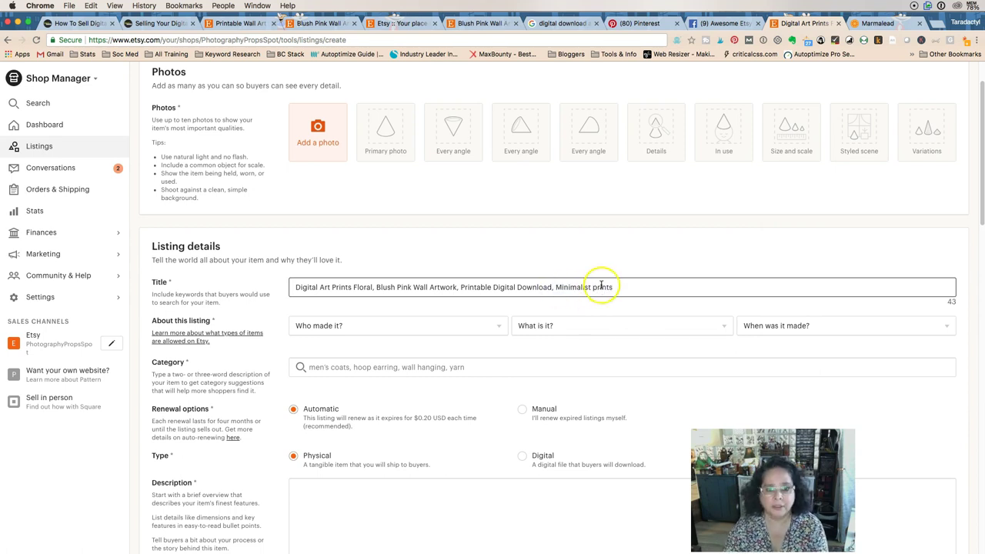
left_click(598, 287)
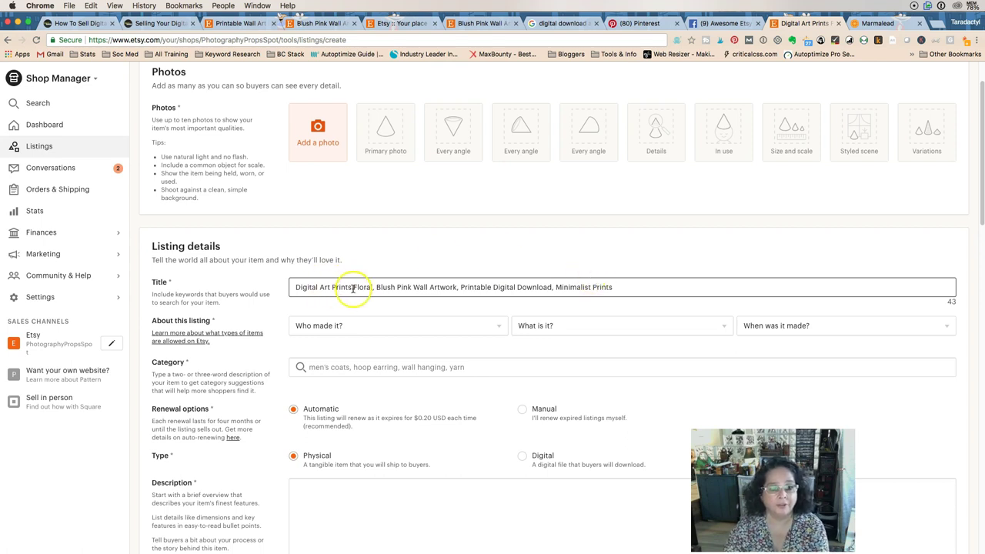
left_click(627, 286)
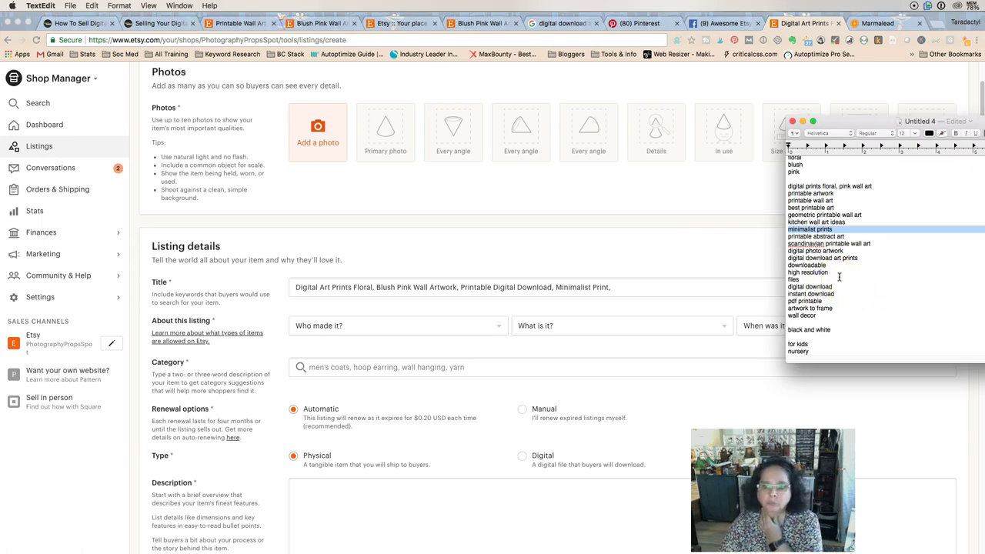
Consult the keyword notes, copy "Monochrome Pastel" from the junejournal blush pink listing, and append "Monochrome Pastel Flower," to the new listing's title
scroll(840, 284, "down", 1)
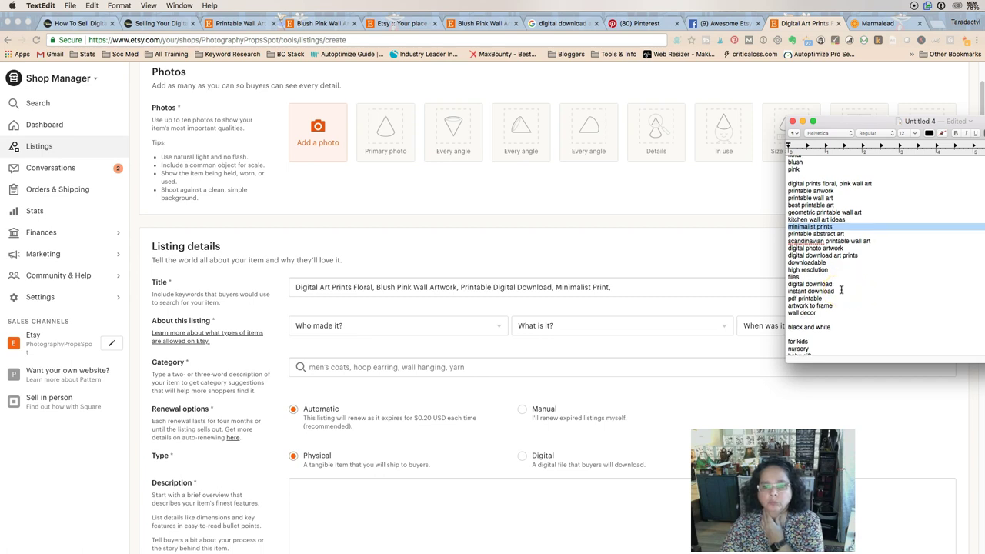
scroll(841, 288, "down", 1)
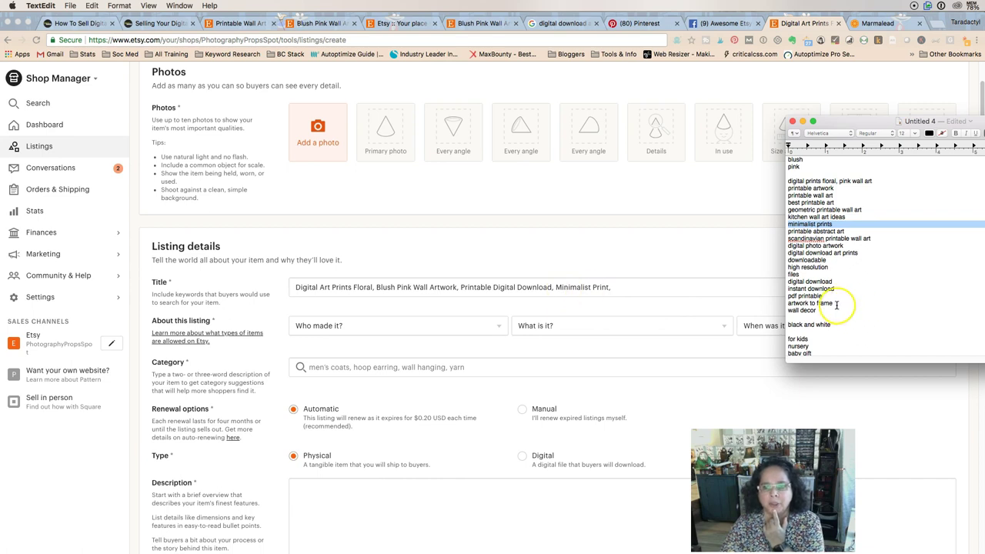
scroll(837, 305, "down", 5)
scroll(837, 305, "down", 2)
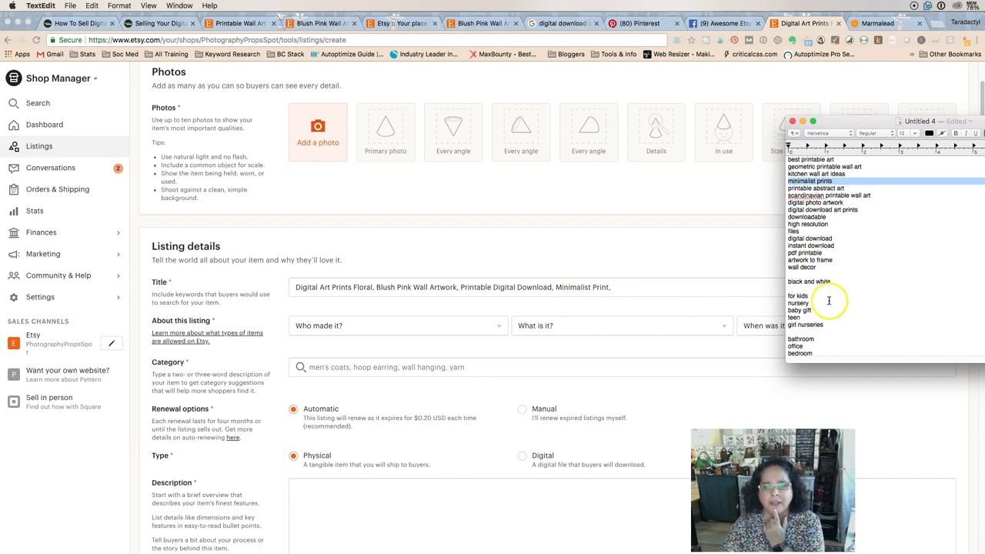
left_click(484, 24)
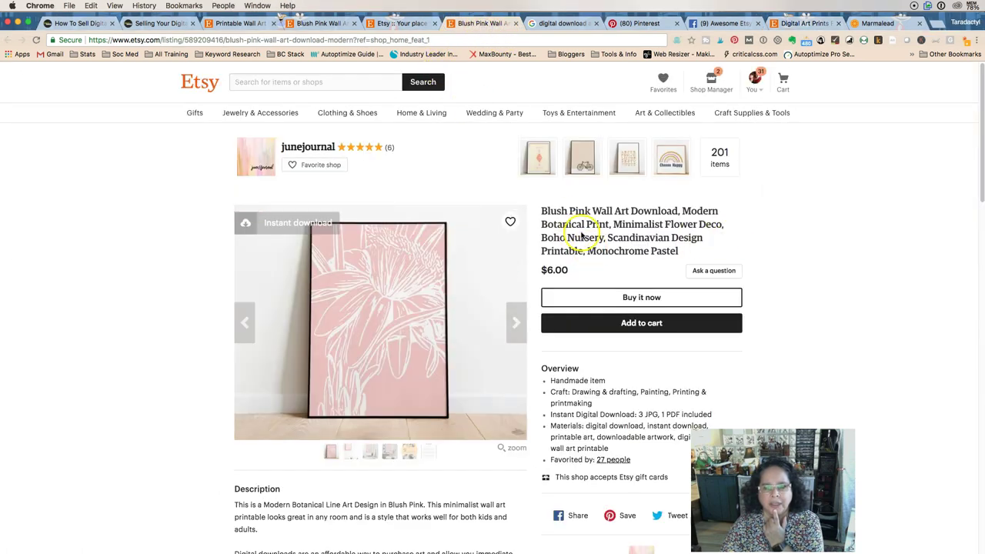
double_click(691, 224)
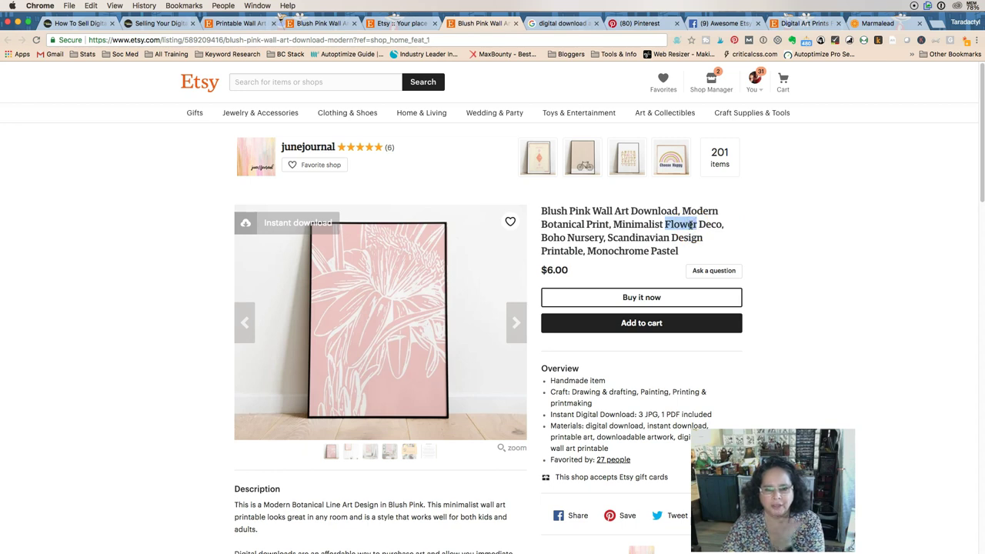
left_click_drag(686, 251, 590, 246)
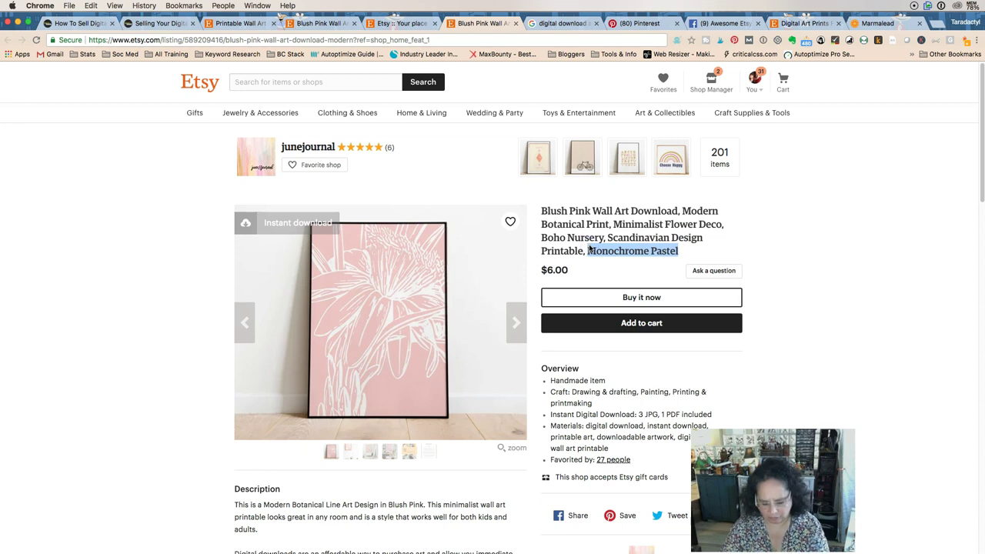
key("super+Tab")
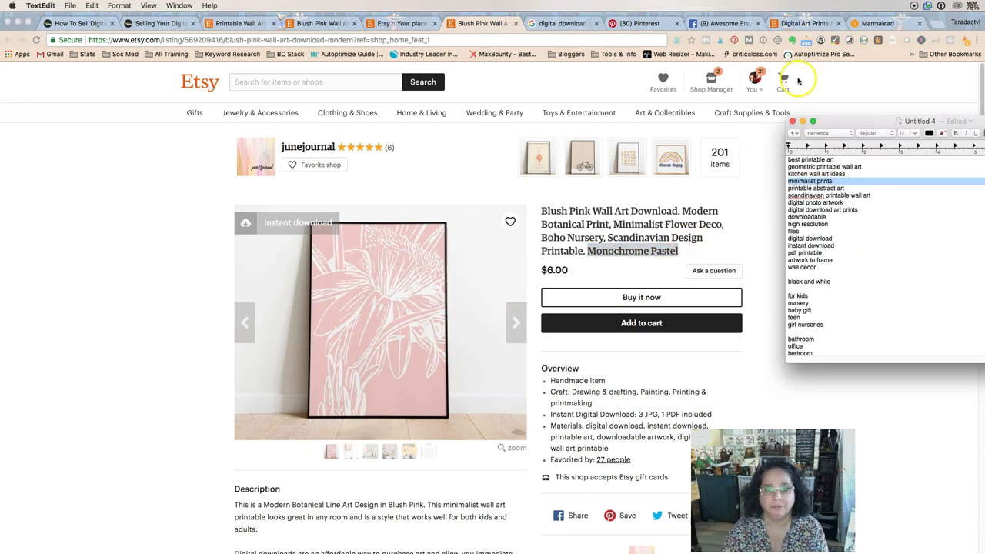
left_click(802, 23)
key("super+v")
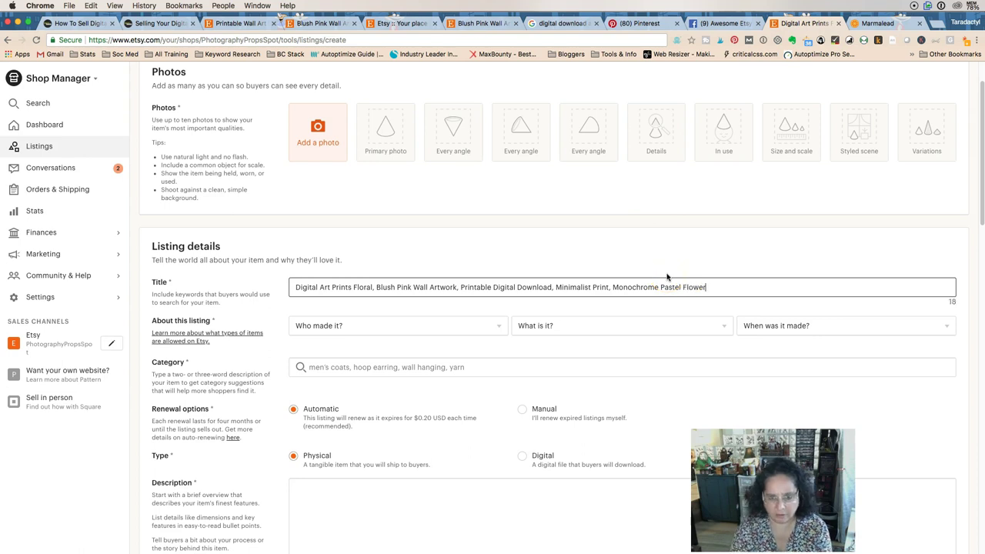
left_click(685, 42)
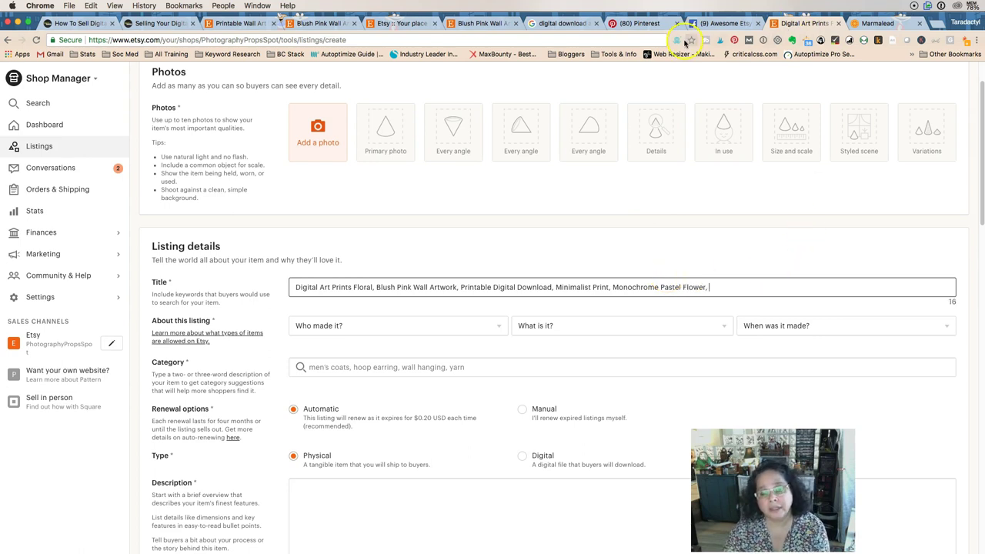
Copy "Nursery" from the junejournal listing's title and append it to the new Etsy listing title
left_click(481, 25)
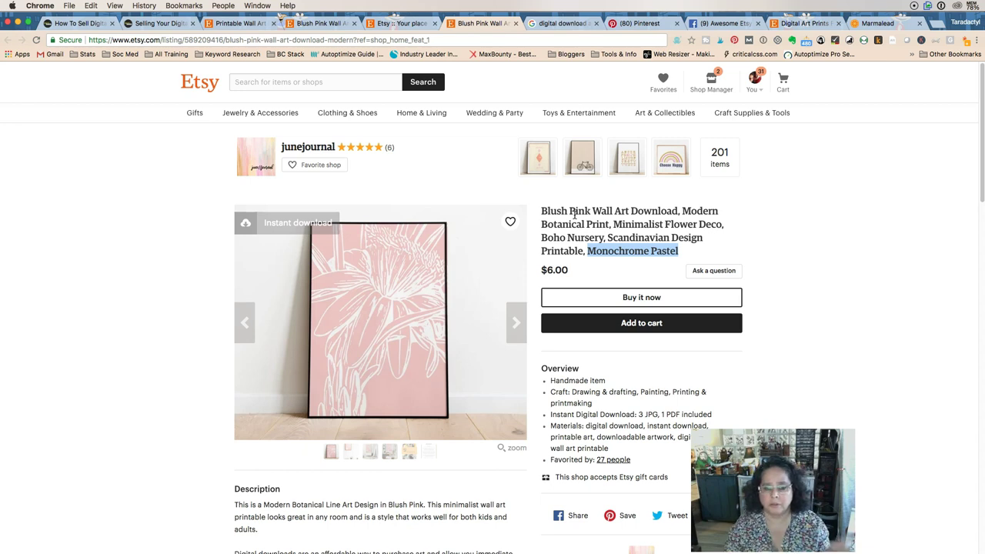
left_click(573, 241)
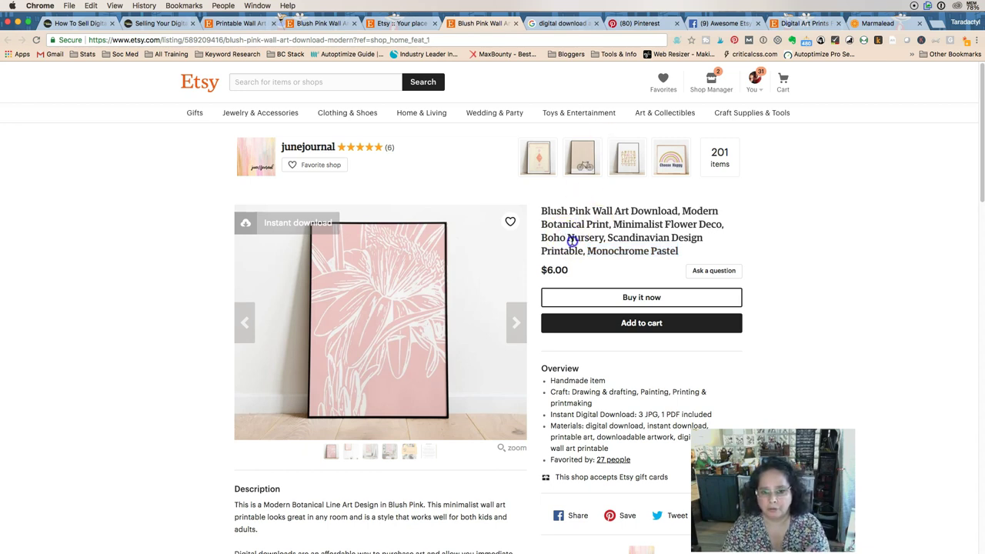
left_click_drag(606, 239, 541, 238)
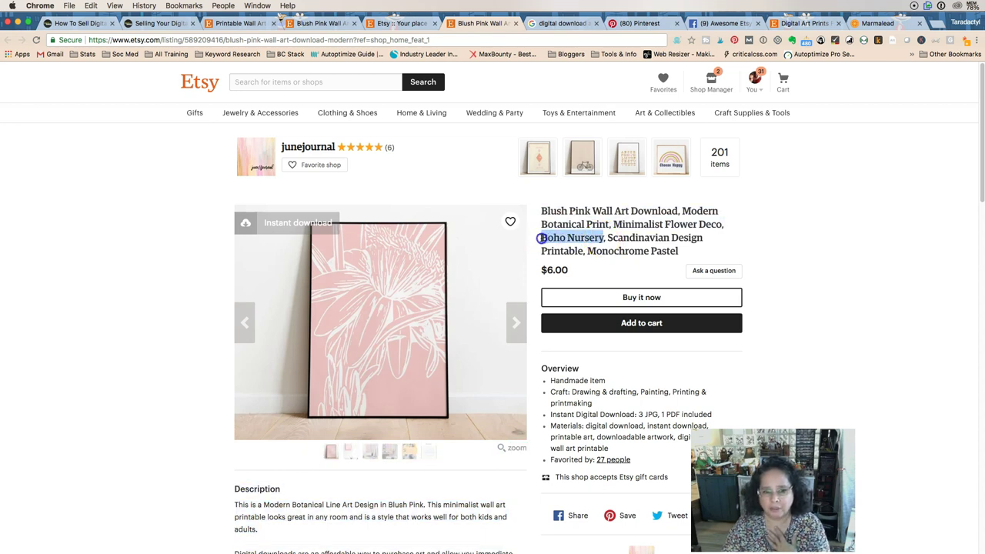
double_click(583, 239)
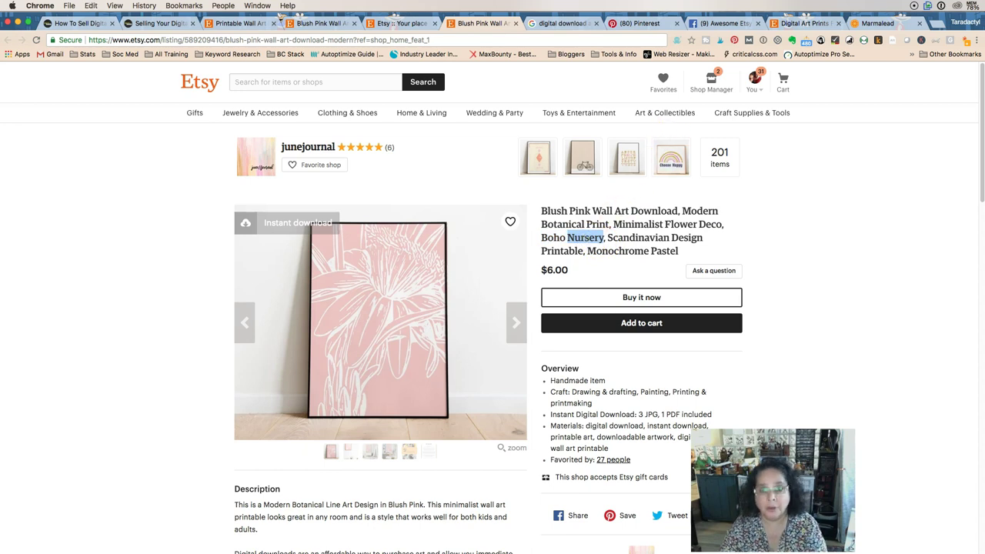
left_click(777, 23)
key("super+v")
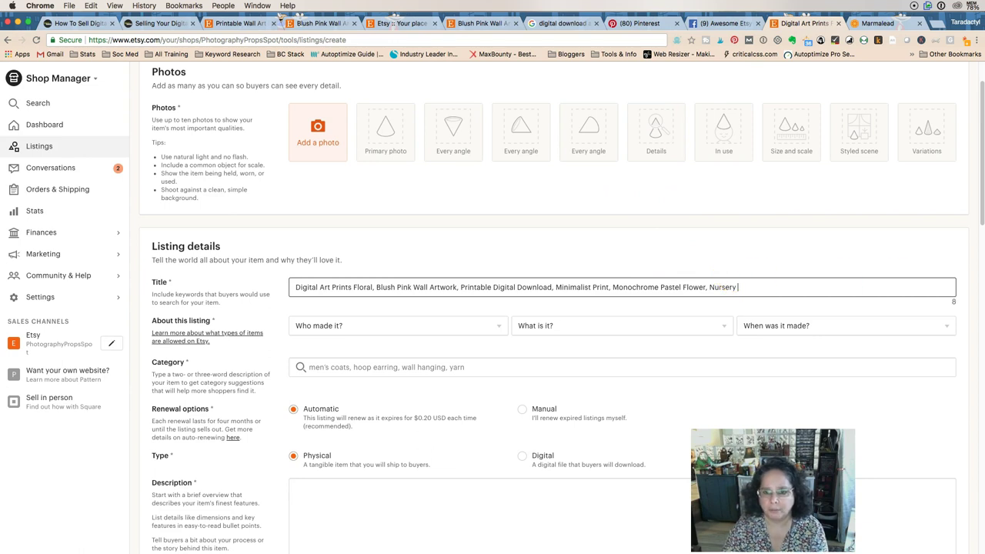
Check the TextEdit keyword notes and remove "Nursery" from the end of the Etsy listing title
key("super+Tab")
scroll(829, 278, "down", 1)
scroll(828, 279, "down", 2)
left_click(726, 288)
left_click_drag(743, 288, 707, 287)
key("BackSpace")
Review the TextEdit notes for a short closing keyword and append "To Frame" to the Etsy listing title
key("super+Tab")
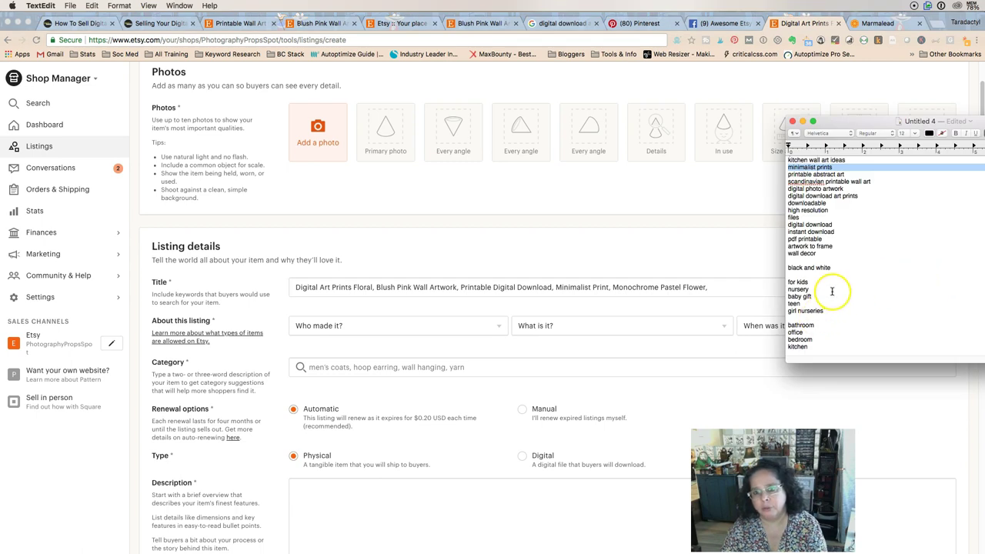
scroll(820, 267, "down", 1)
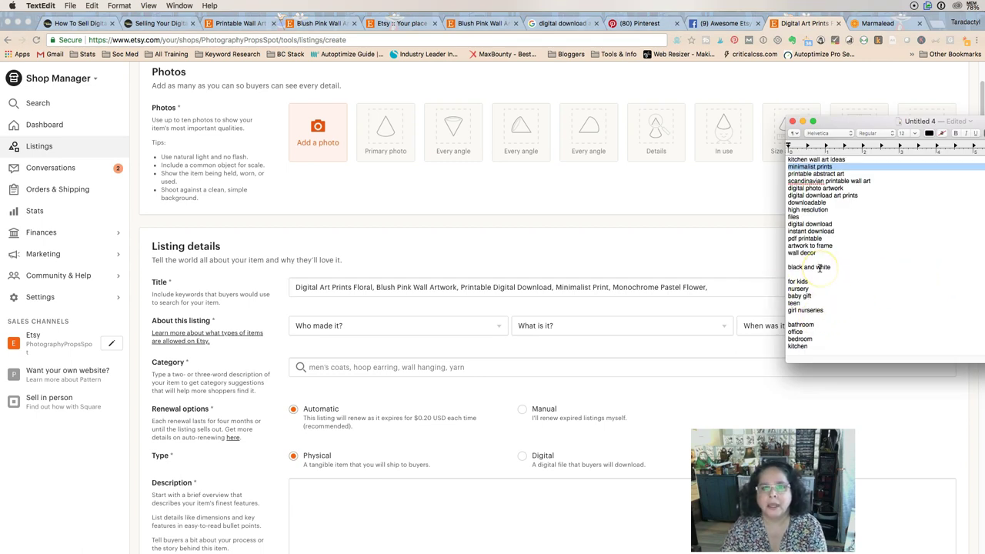
scroll(820, 267, "down", 1)
scroll(820, 267, "up", 2)
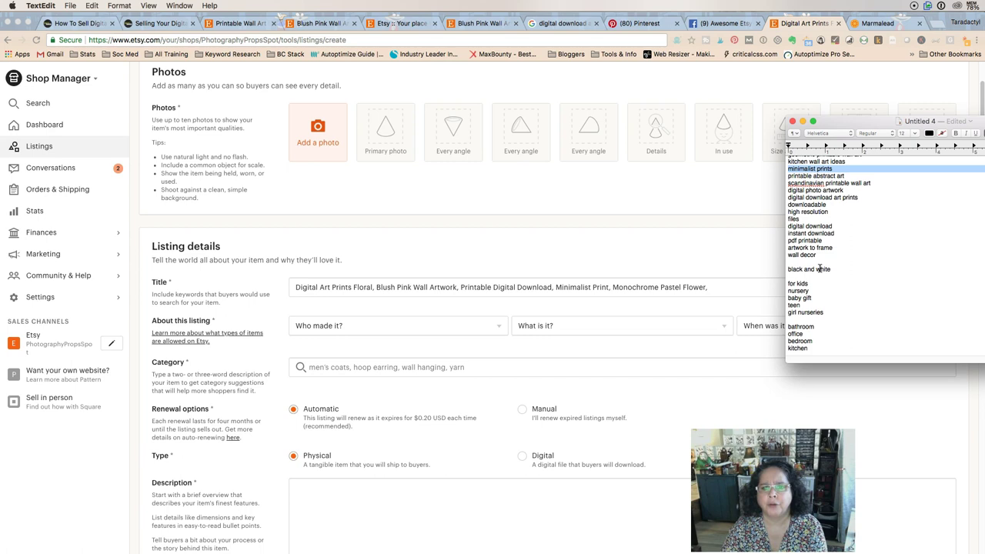
scroll(820, 267, "up", 2)
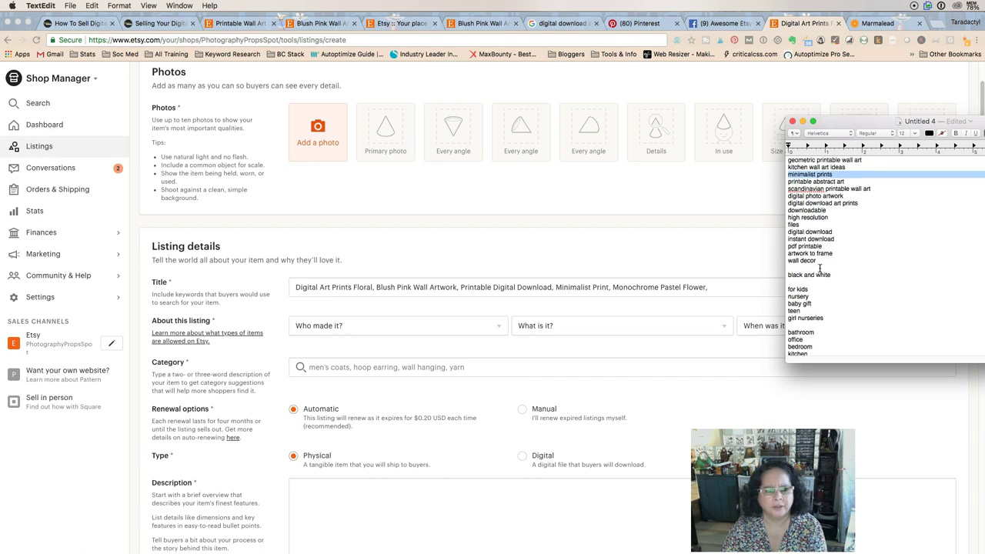
left_click(751, 291)
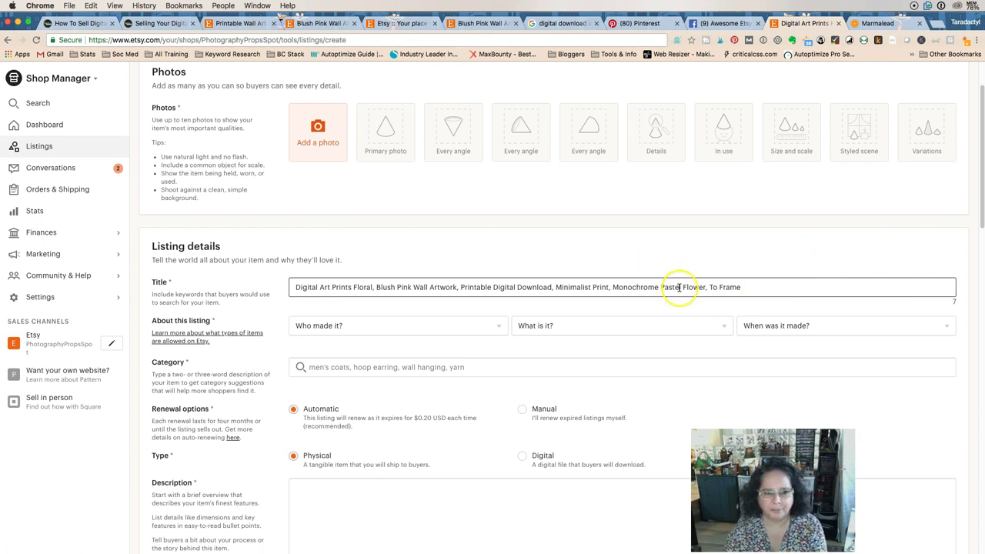
Insert "Artwork" before "To Frame" in the title and remove the comma after "Flower"
left_click(709, 287)
type("Artwork")
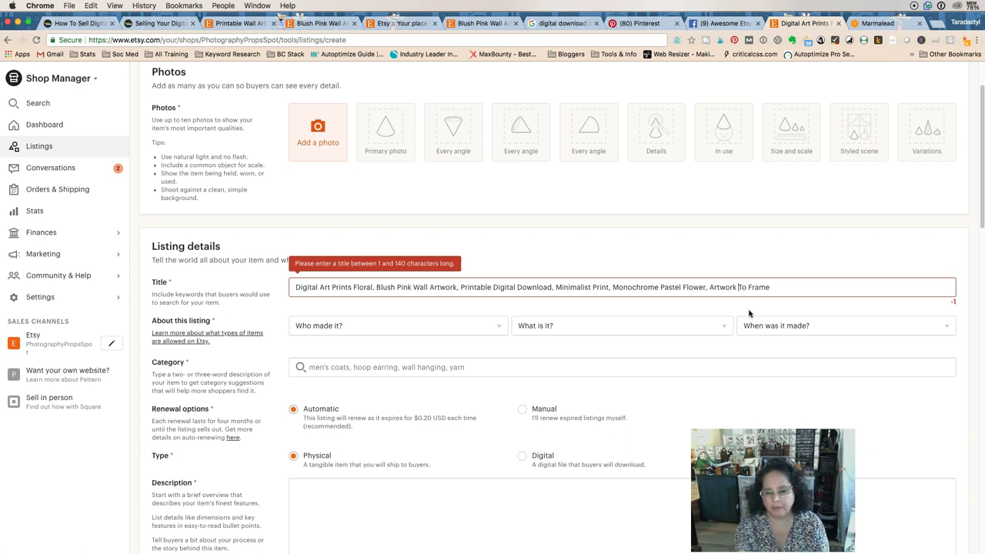
left_click(714, 287)
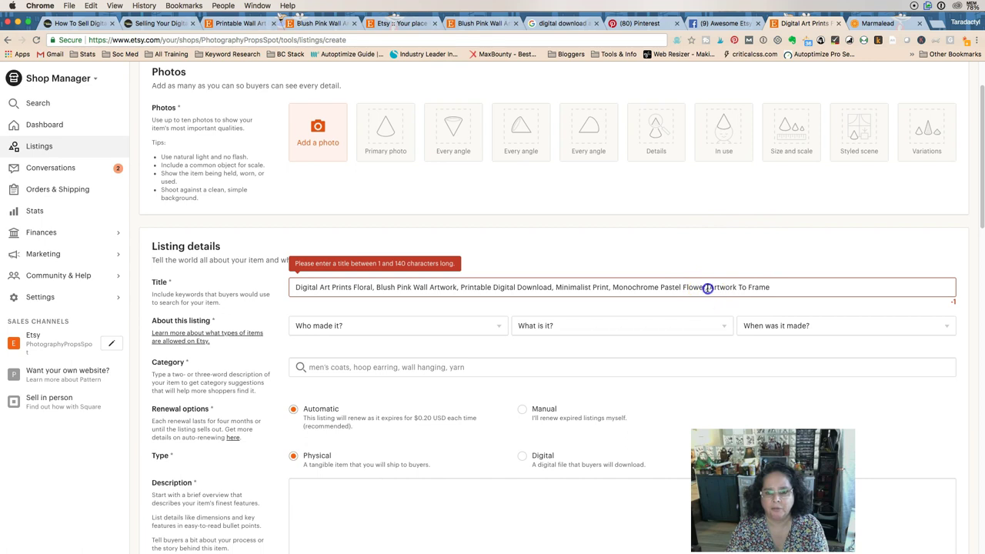
left_click_drag(710, 287, 706, 286)
key("BackSpace")
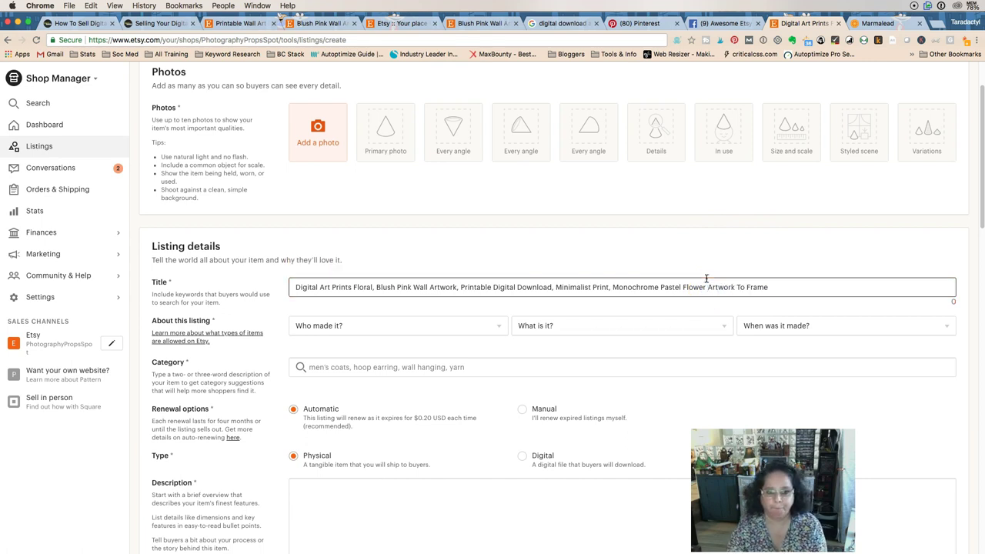
Copy the complete listing title, paste it into the listing's Tags field, and add the phrases as tags
triple_click(707, 280)
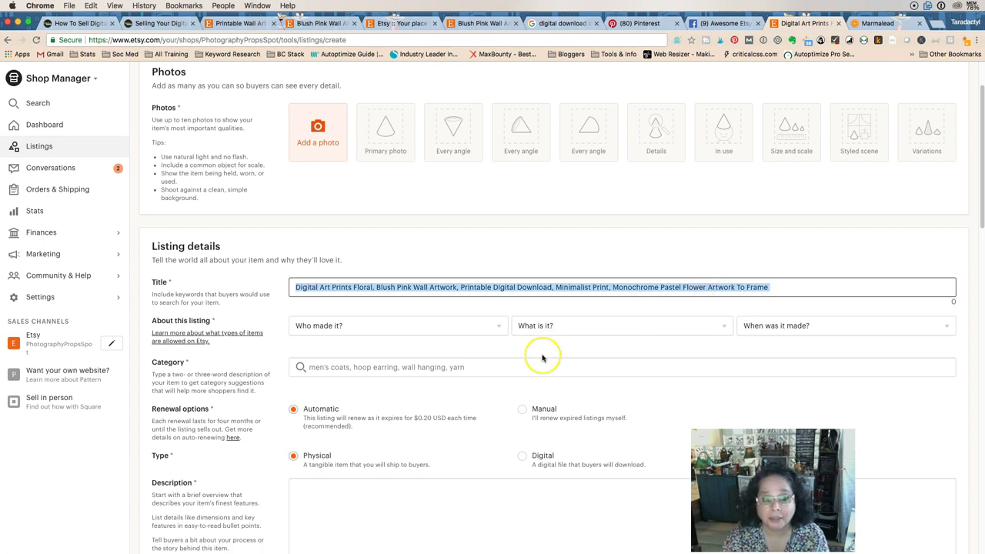
scroll(554, 354, "down", 20)
scroll(541, 361, "down", 4)
scroll(541, 361, "up", 10)
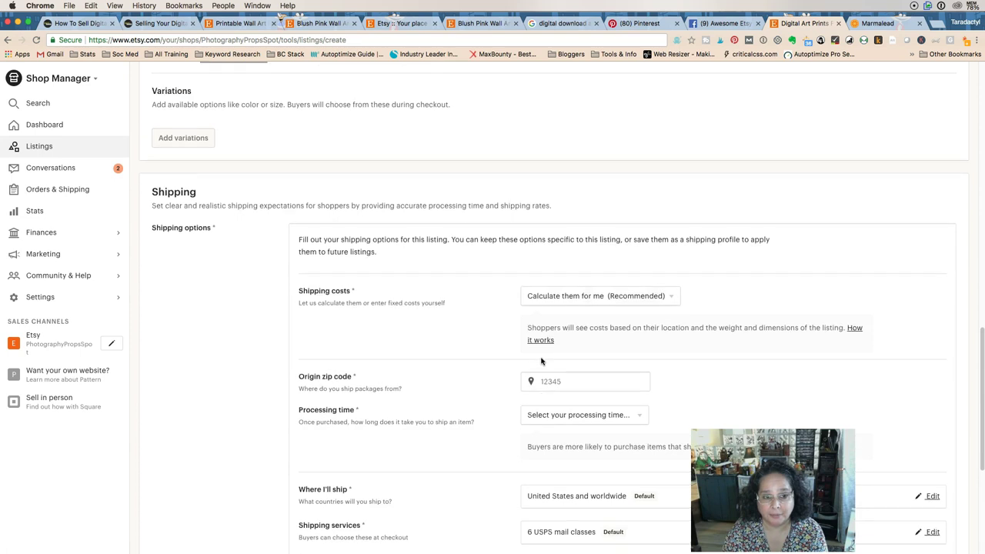
scroll(541, 361, "up", 4)
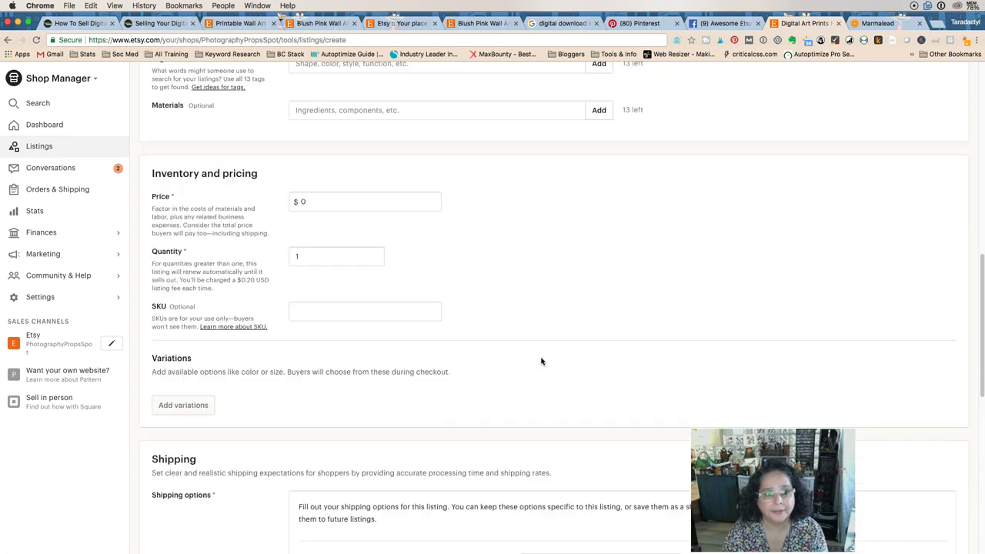
left_click(413, 221)
key("super+v")
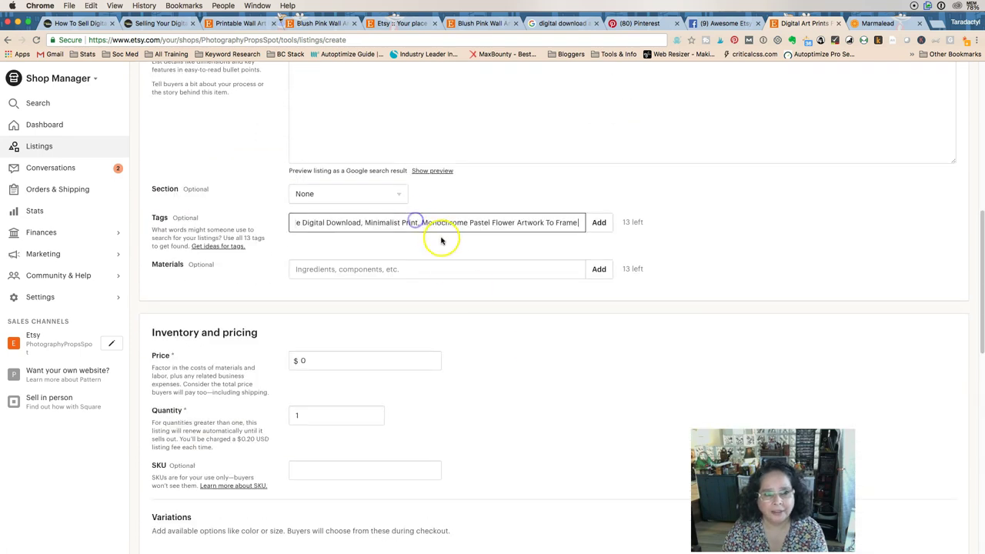
left_click(596, 223)
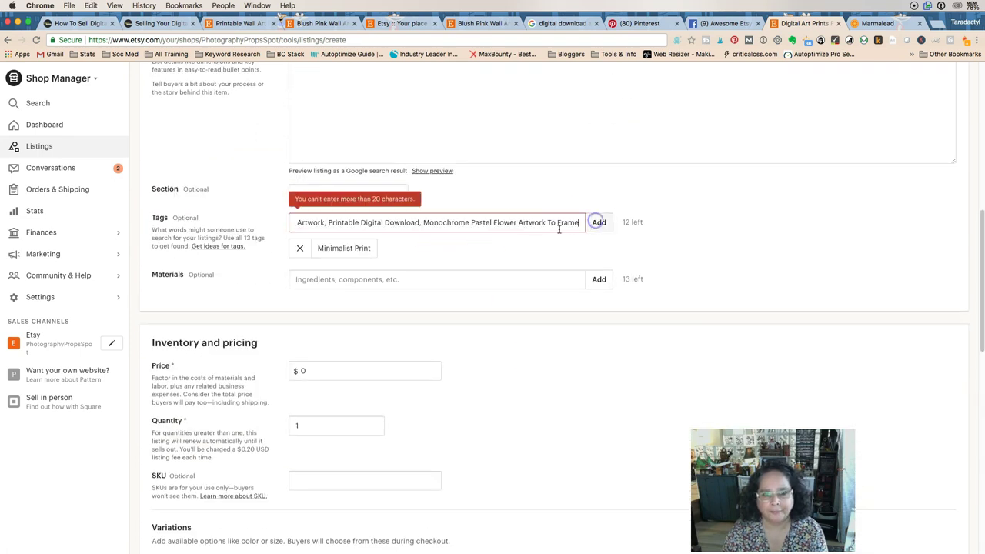
Separate "Digital Art Prints" from "Floral" with a comma in the Tags entry
triple_click(346, 224)
left_click(351, 221)
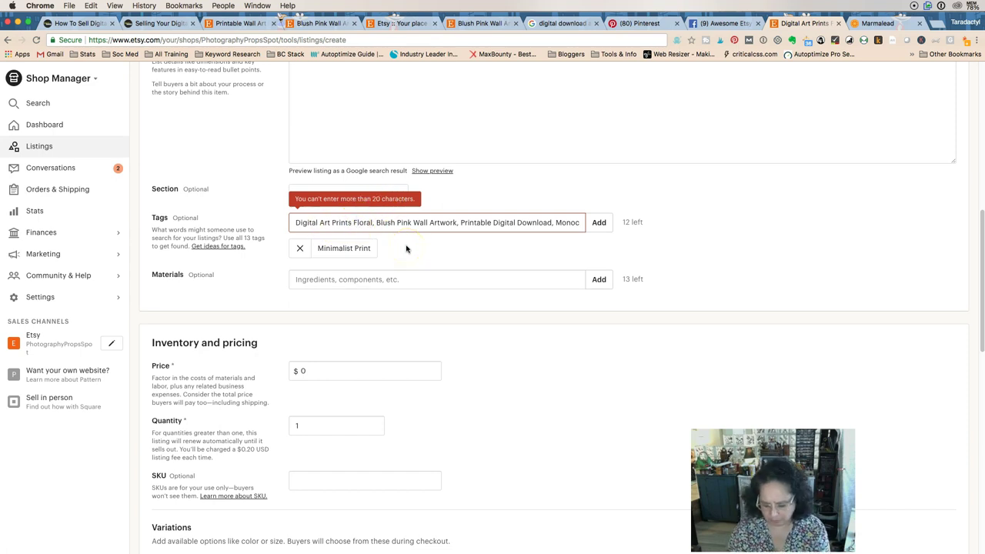
type(",")
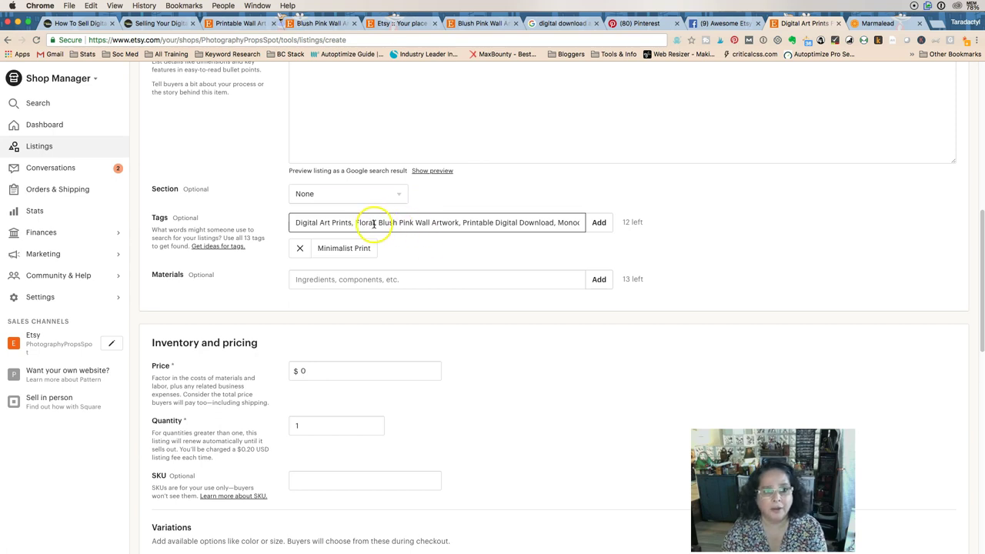
Remove the comma after "Floral", insert one after "Pink", and add "Digital Art Prints", "Floral Blush Pink" and "Wall Artwork" as tags
left_click(376, 224)
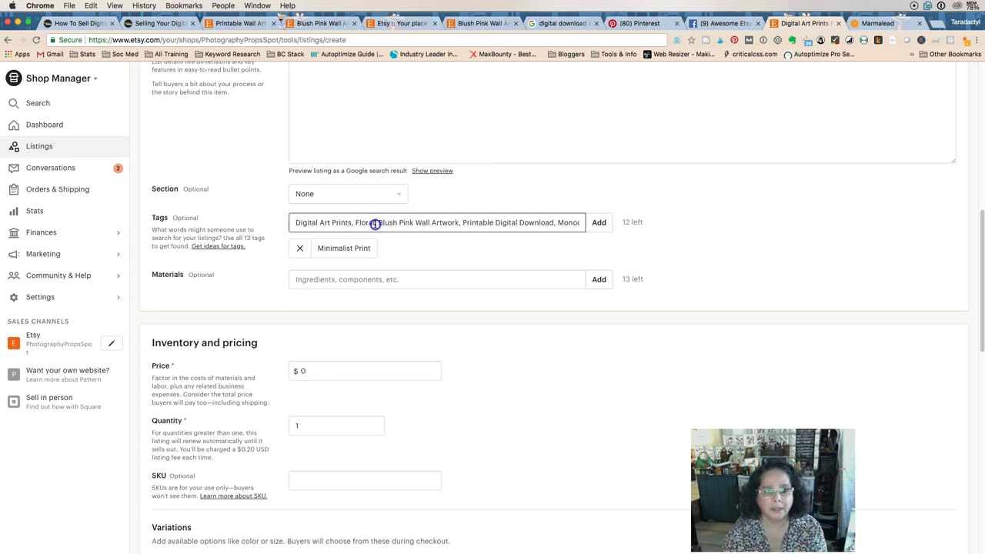
key("BackSpace")
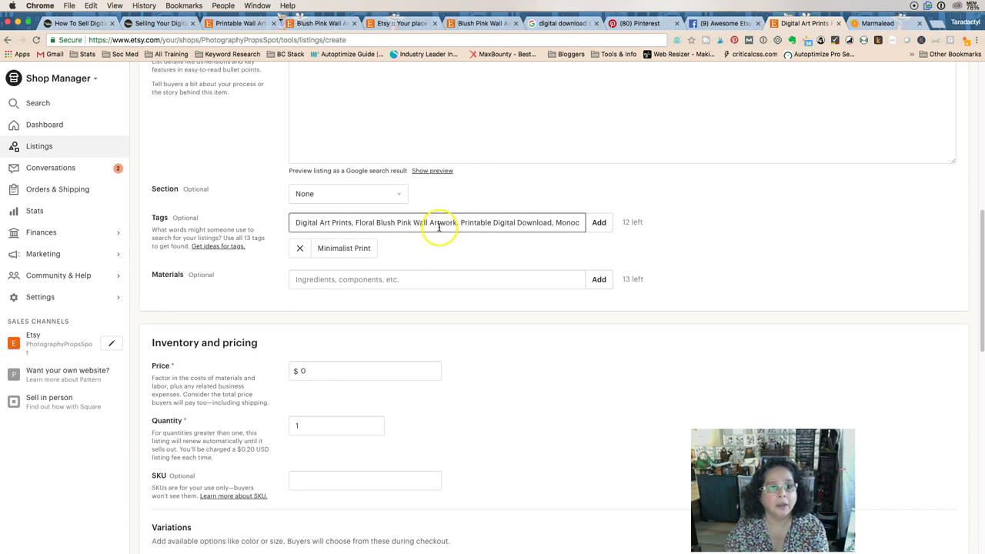
left_click(411, 222)
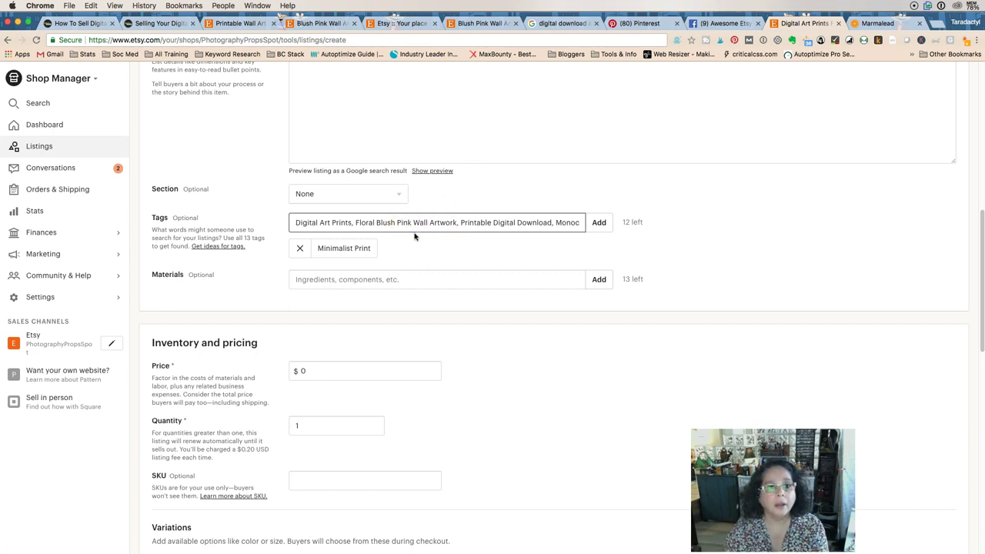
type(",")
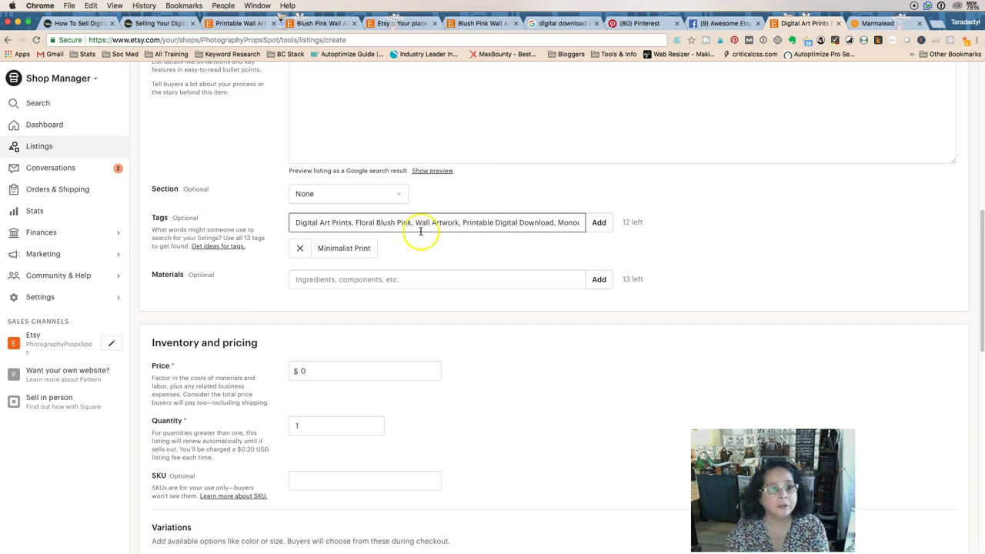
key("Return")
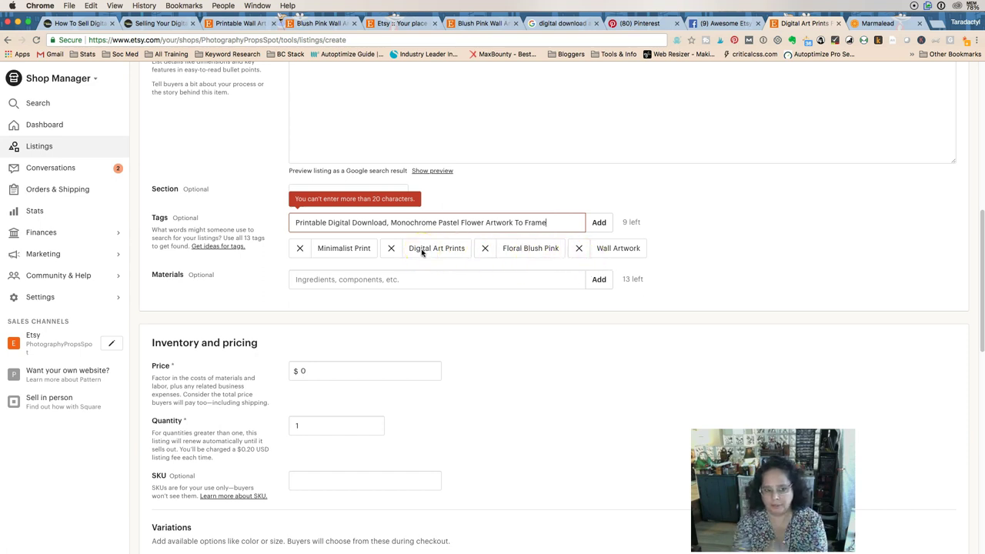
Insert "Watercolor," after "Printable" in the Tags entry and add "Printable Watercolor" and "Digital Download" as tags
left_click(330, 223)
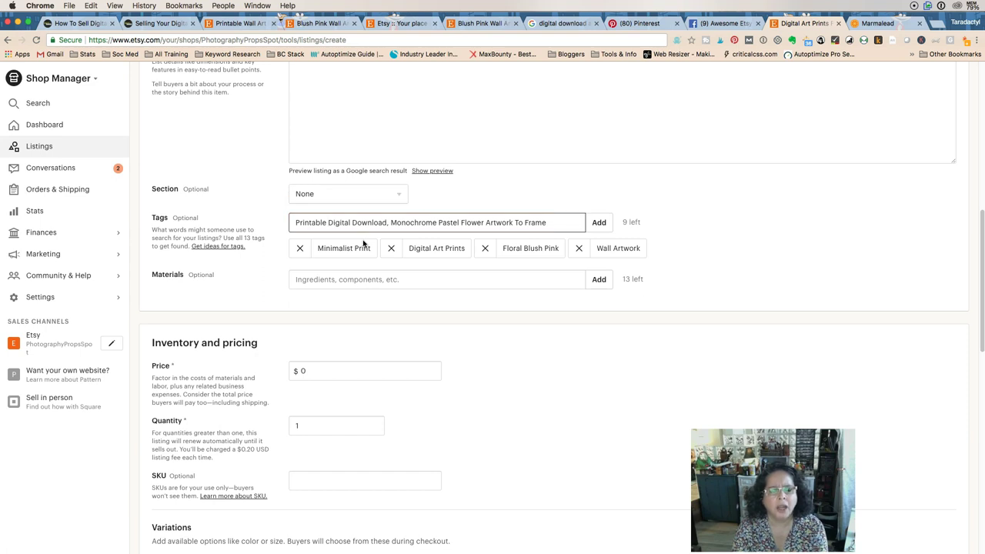
type("Waterco")
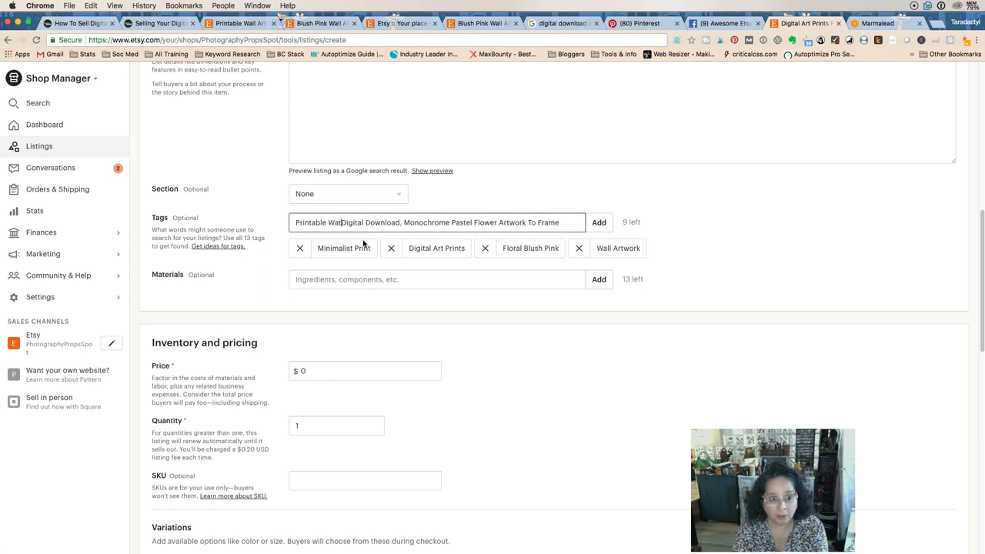
type("lor")
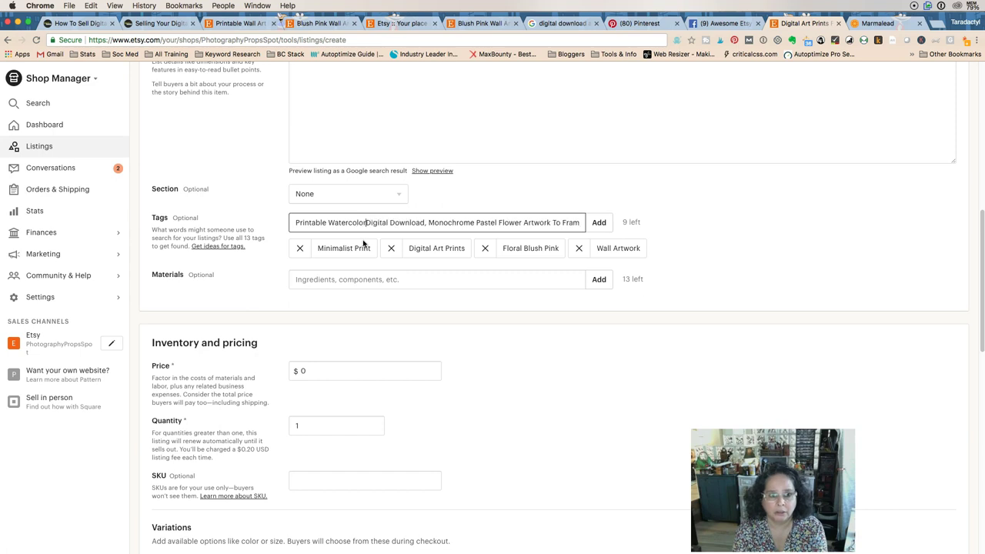
type(",")
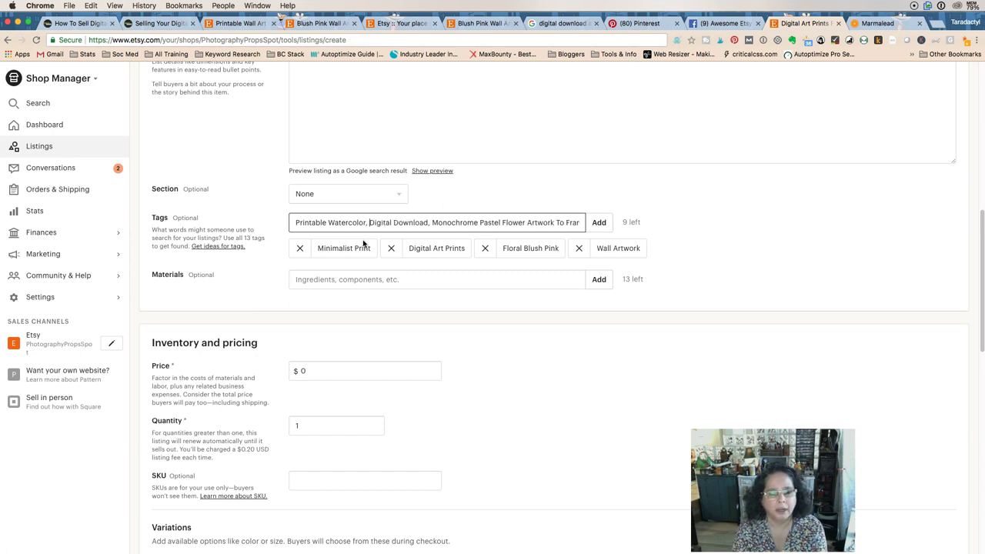
key("Return")
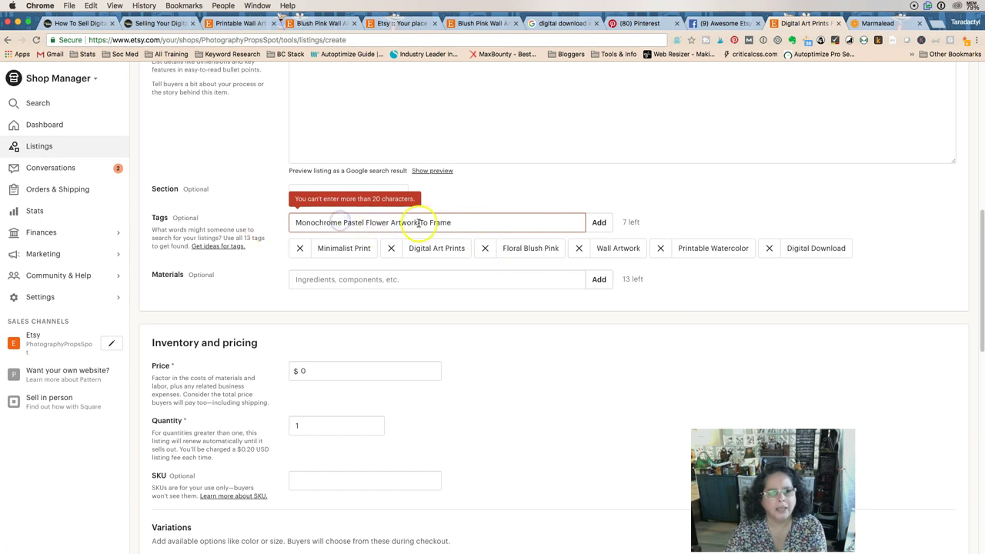
Clear the leftover phrase from the Tags entry and add the reference listing's shop name, "June Journal", as a tag
left_click_drag(466, 223, 285, 223)
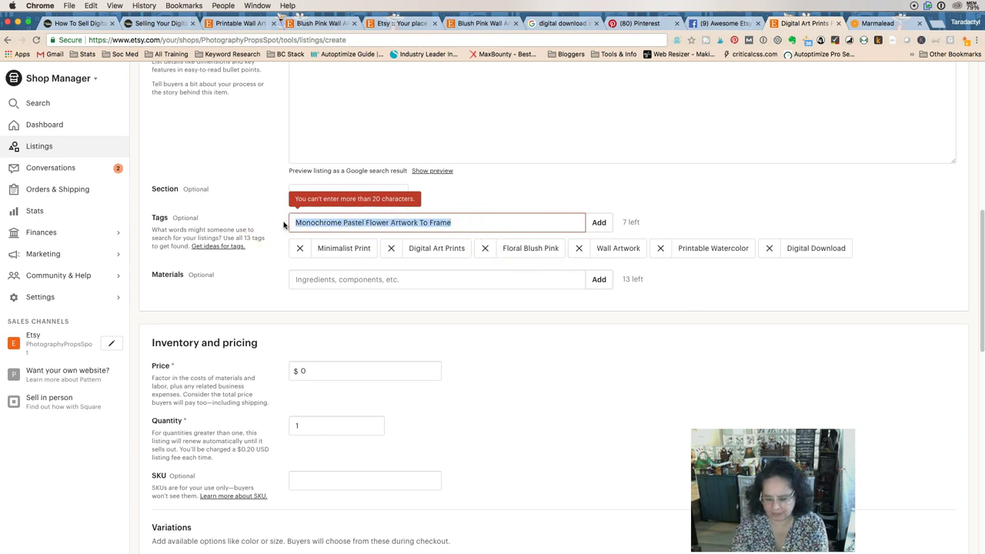
key("BackSpace")
scroll(333, 258, "up", 15)
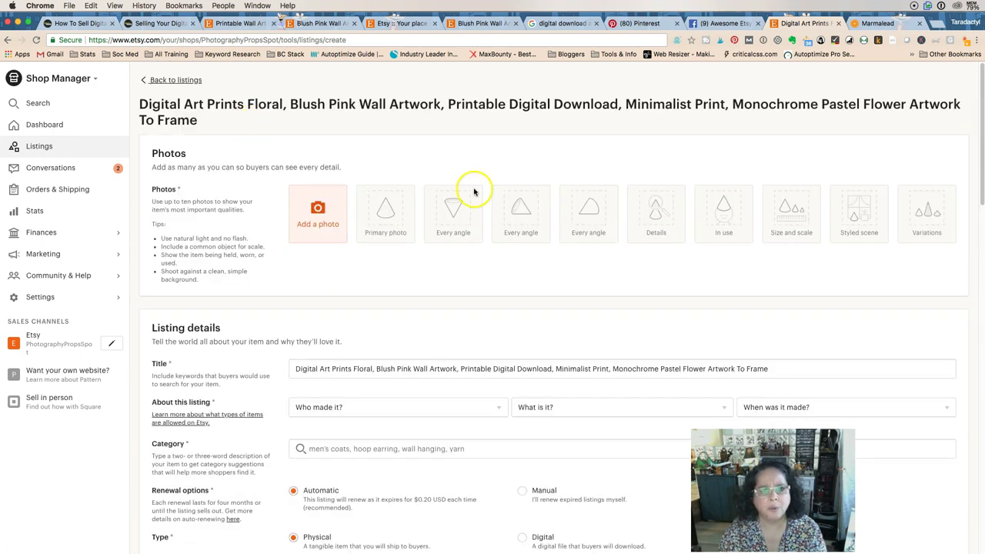
left_click(472, 25)
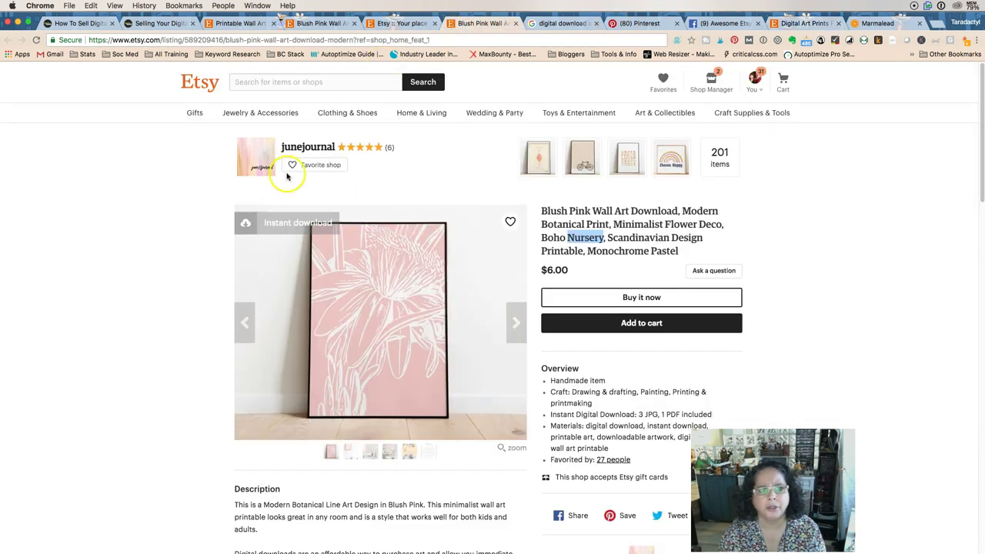
left_click(802, 23)
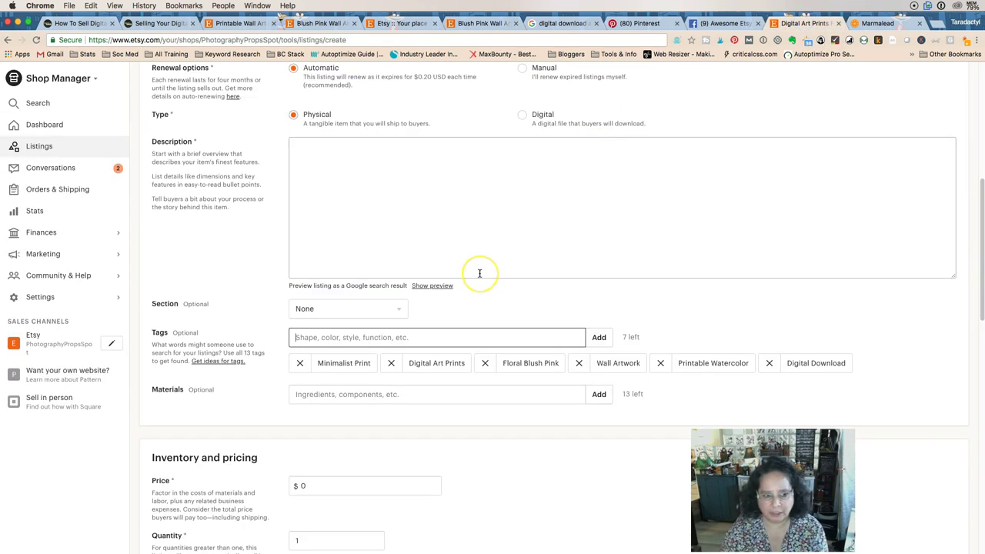
type("June Journal")
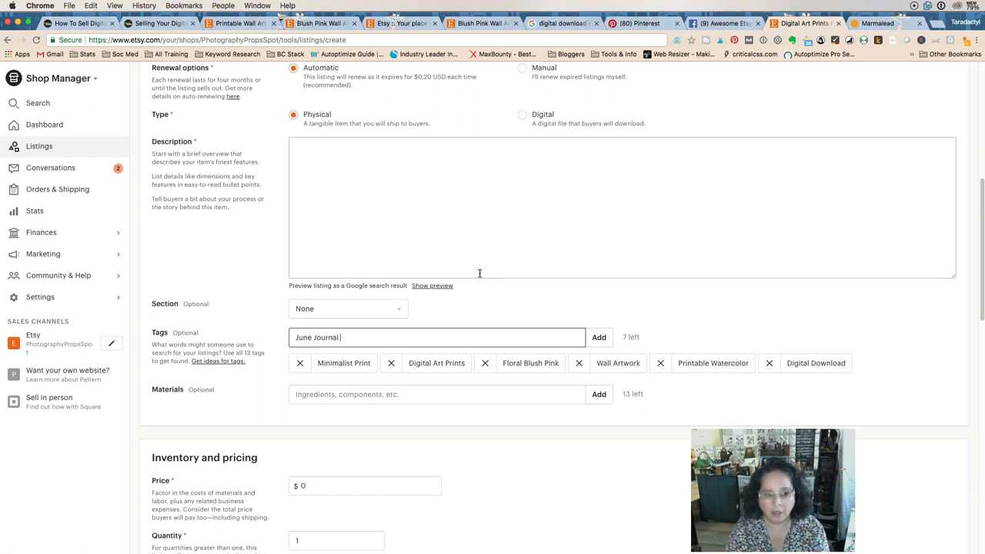
key("Return")
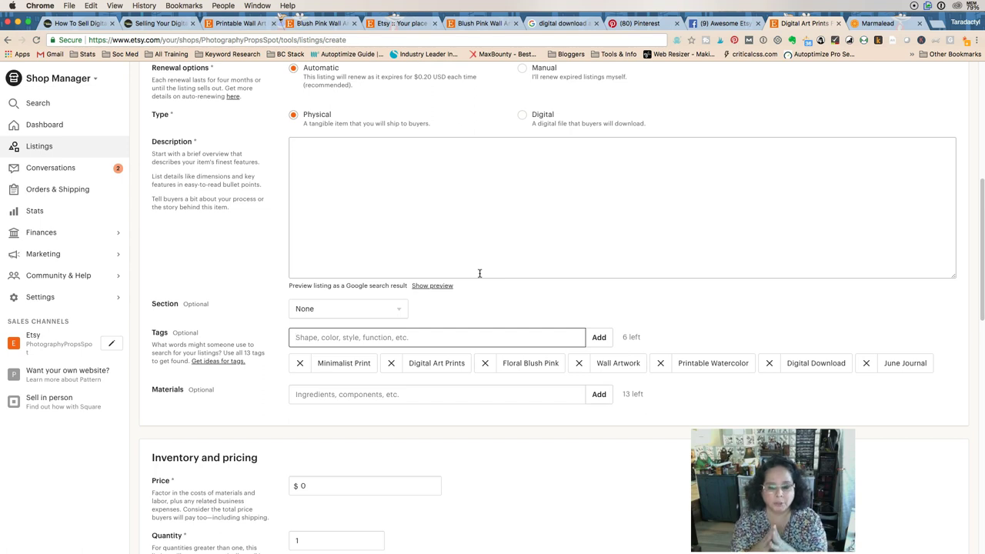
Consult the audience keywords in the TextEdit notes and add "Nursery For Kids" as a tag on the Etsy listing
key("super+Tab")
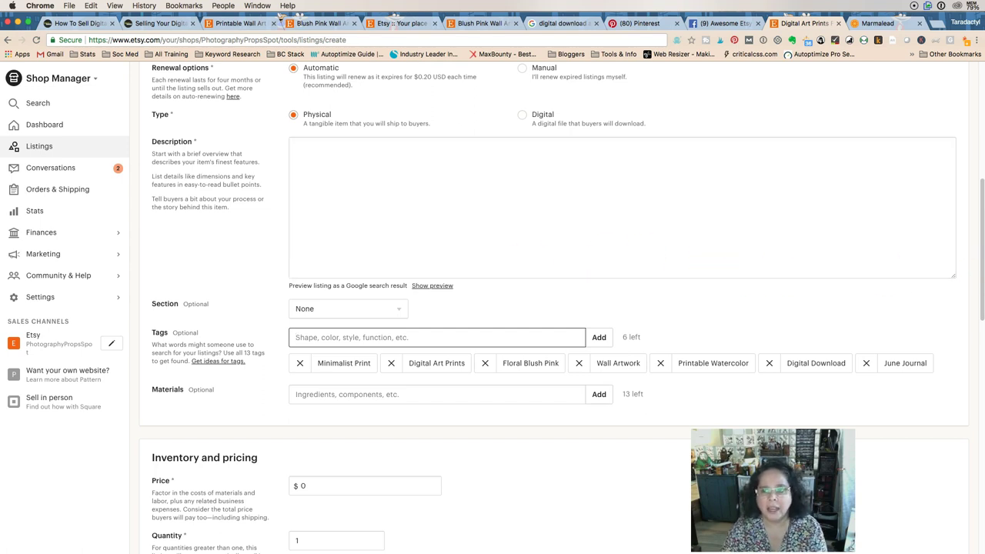
scroll(857, 319, "down", 3)
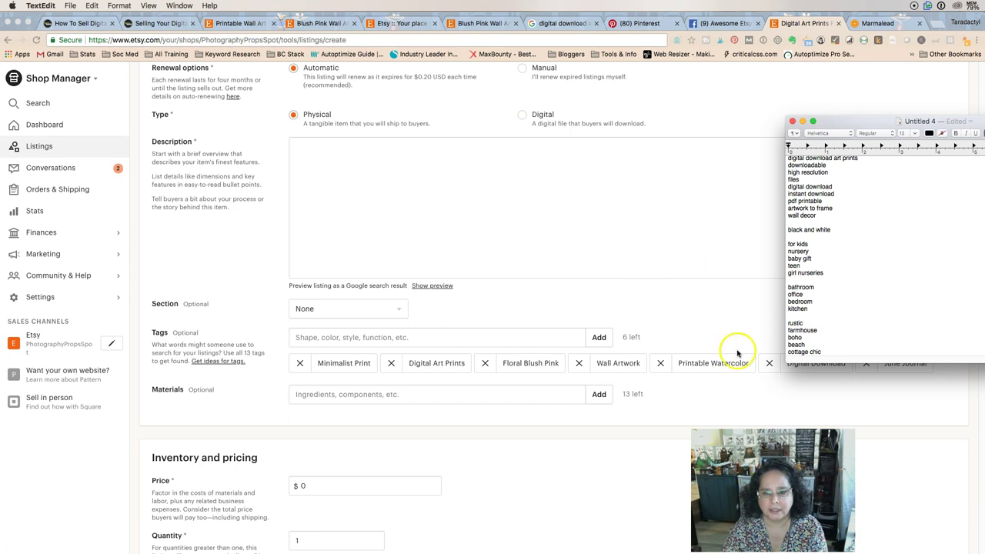
left_click(481, 336)
type("Nursery For Kids")
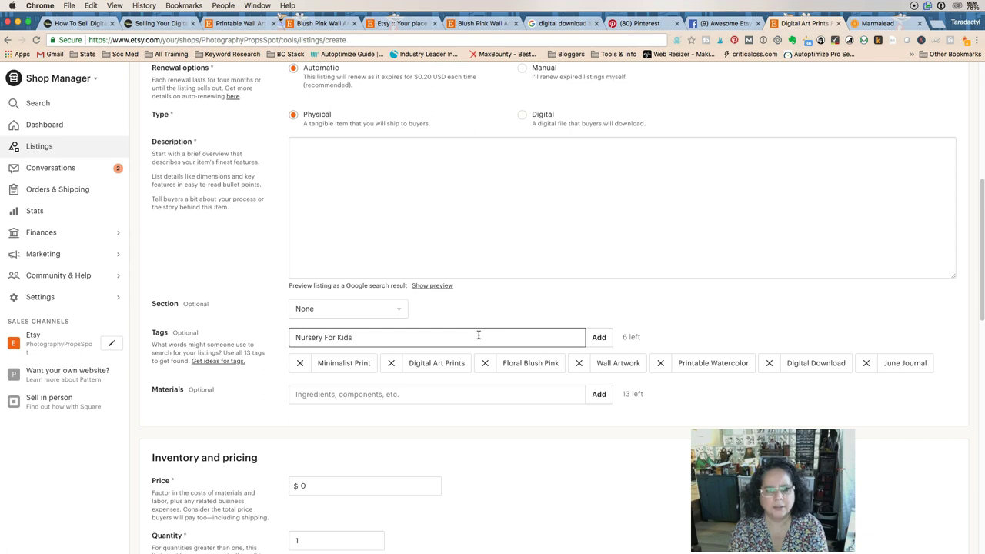
key("Return")
Add "Teen Tween Gifts" and "For Her Mom" as tags, consulting the TextEdit keyword notes
type("Te")
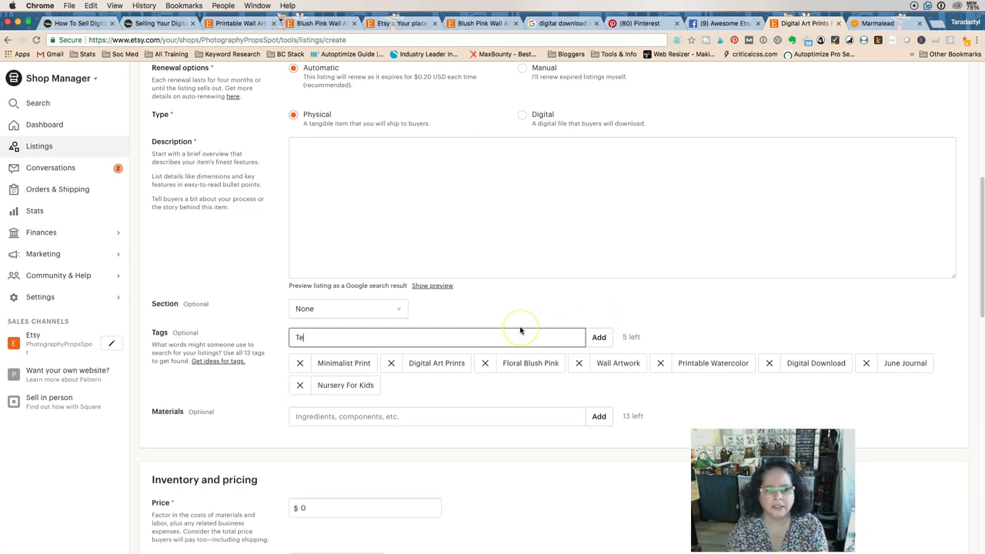
type("en Tween")
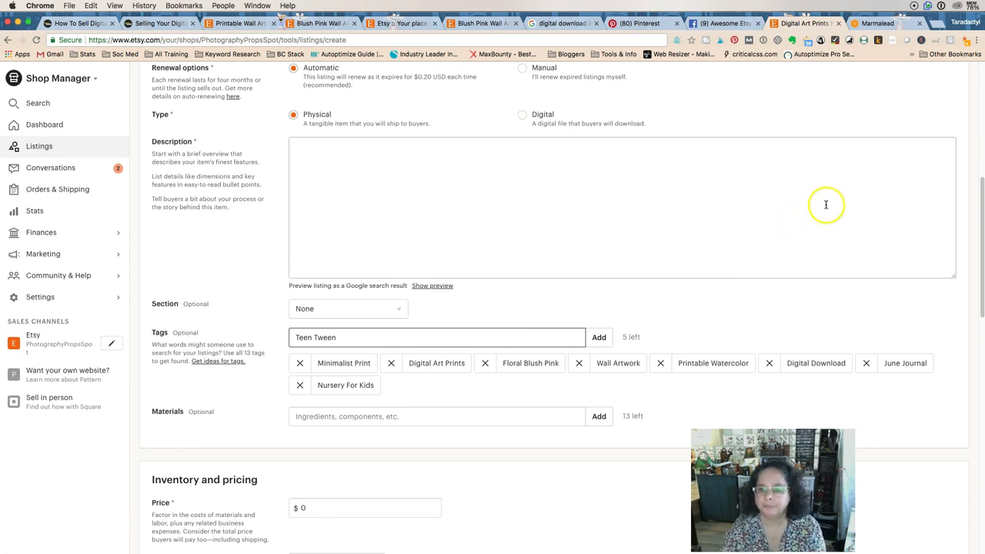
key("super+Tab")
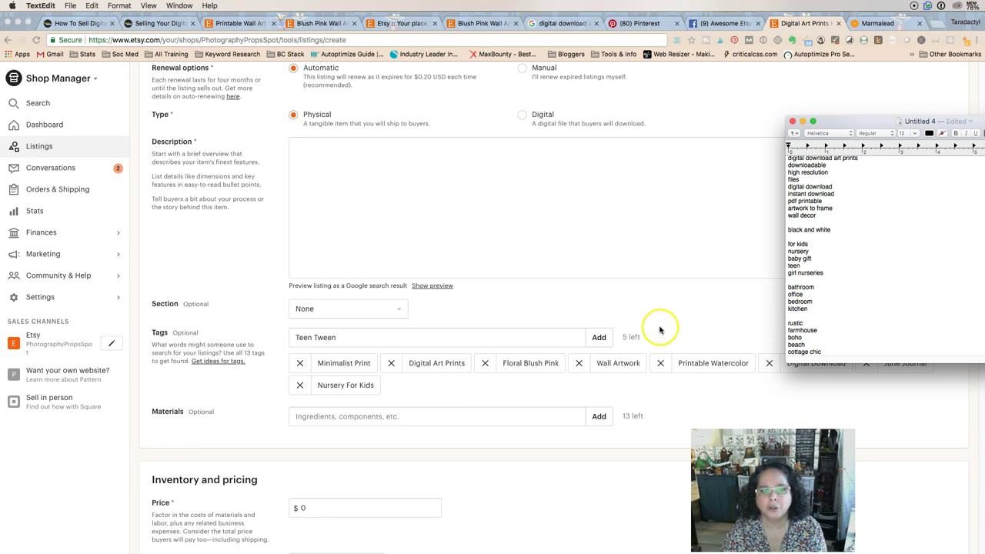
left_click(359, 344)
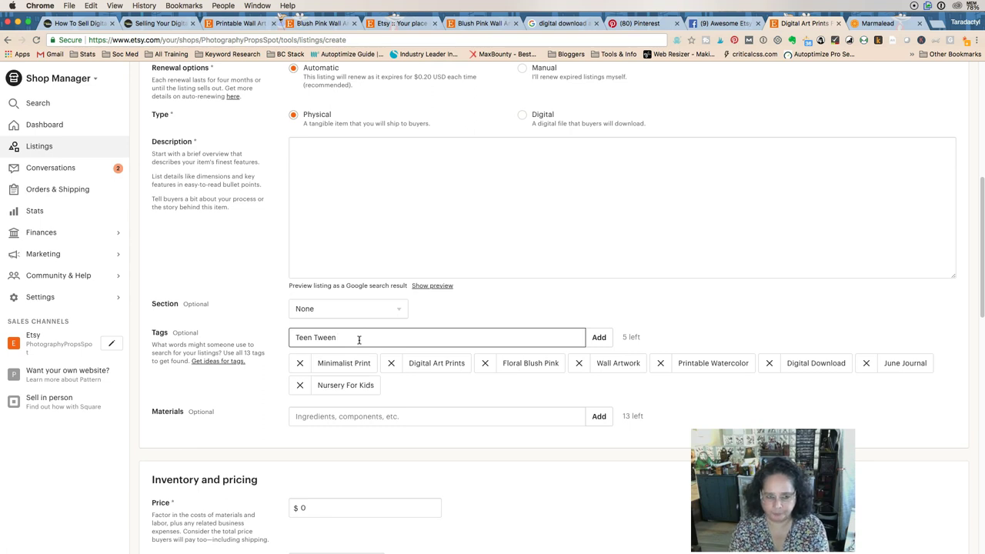
type("Her")
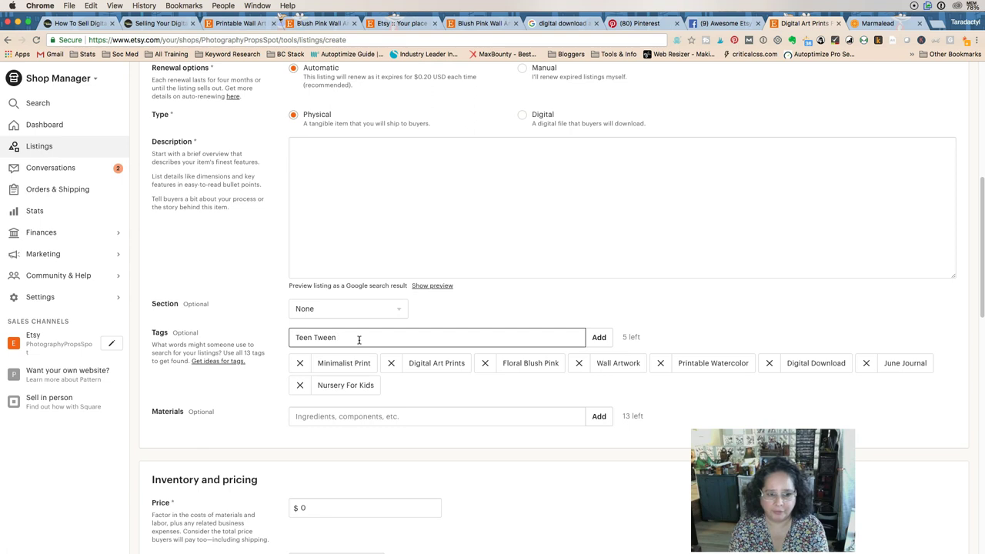
type("Gifts")
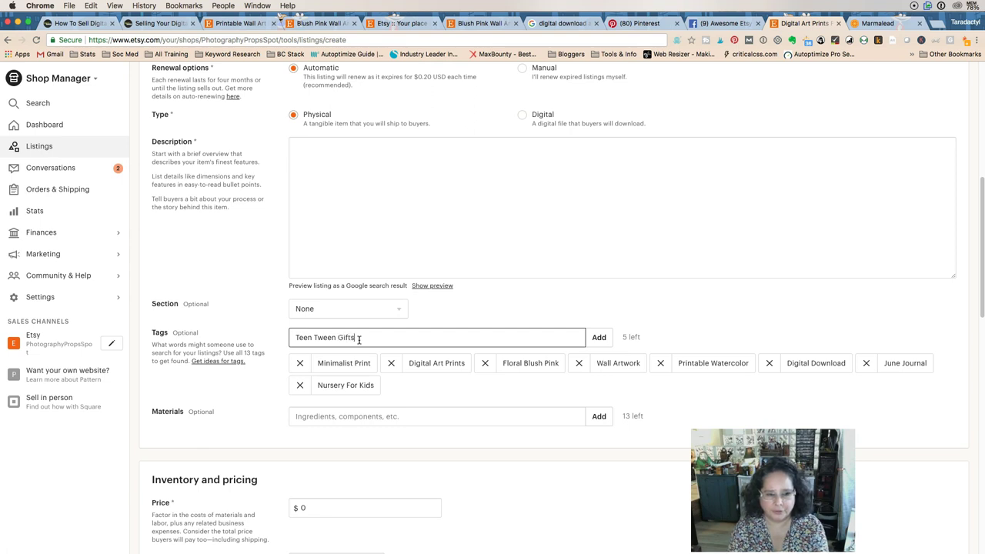
type(", For Her ")
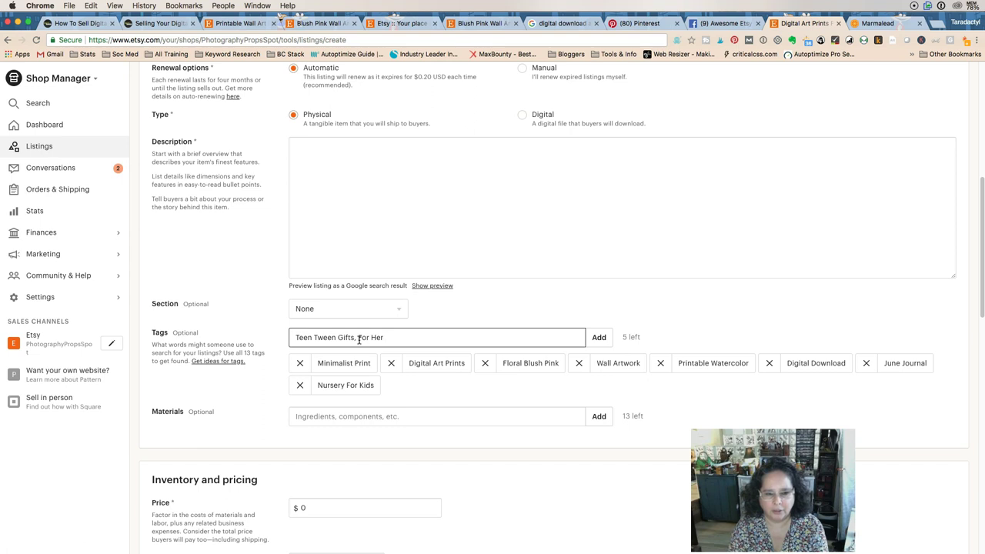
type("Mom")
key("Return")
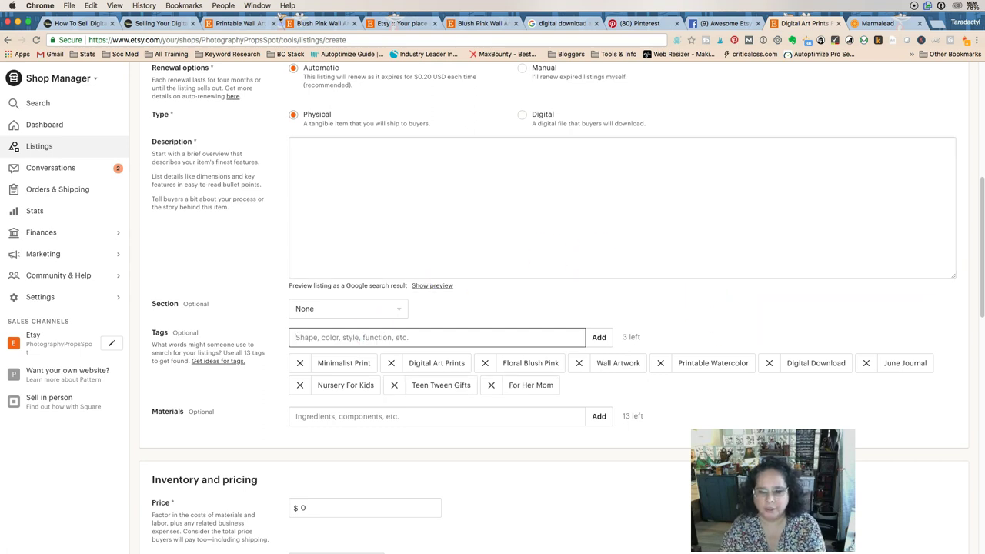
Consult the room keywords in the TextEdit notes and add "Bathroom Office" as a tag on the Etsy listing
key("super+Tab")
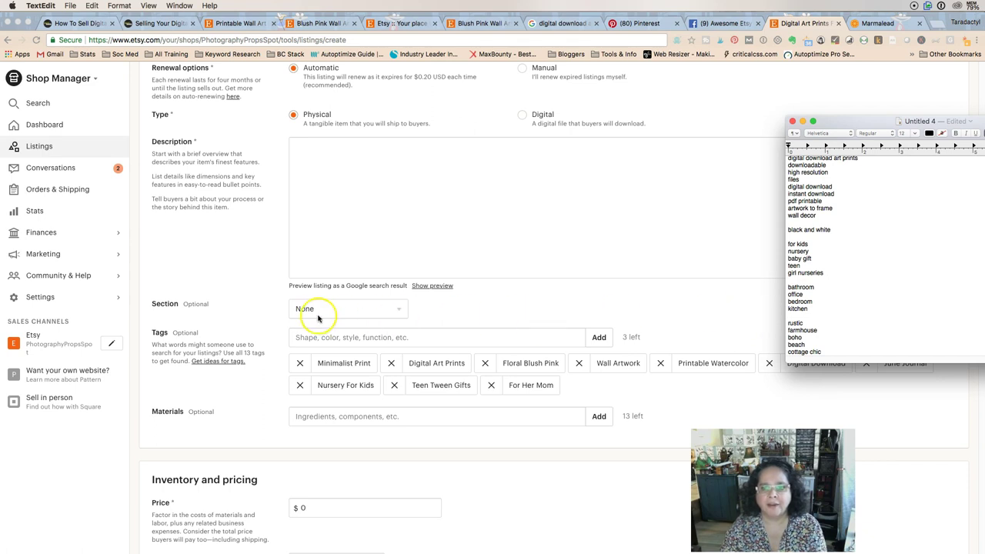
left_click(344, 337)
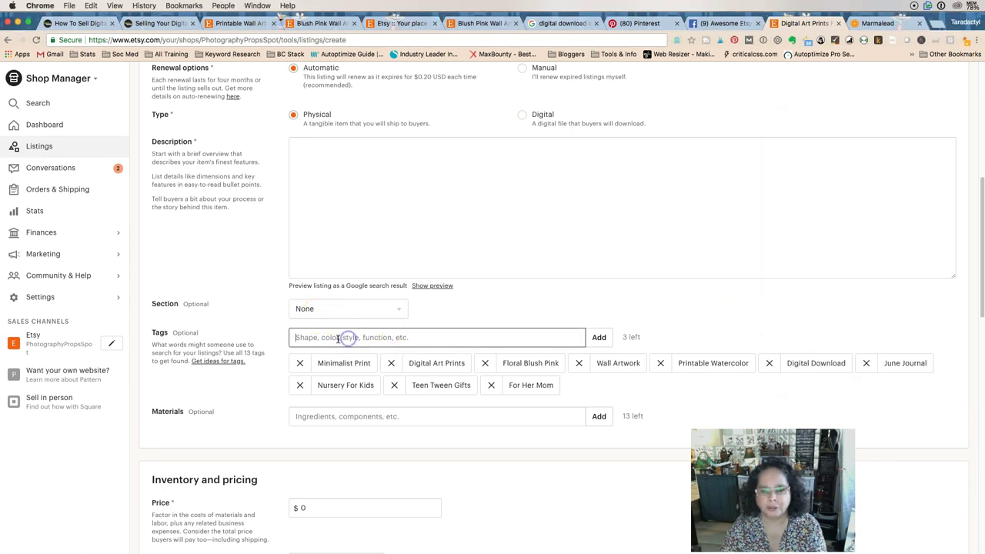
type("Ba")
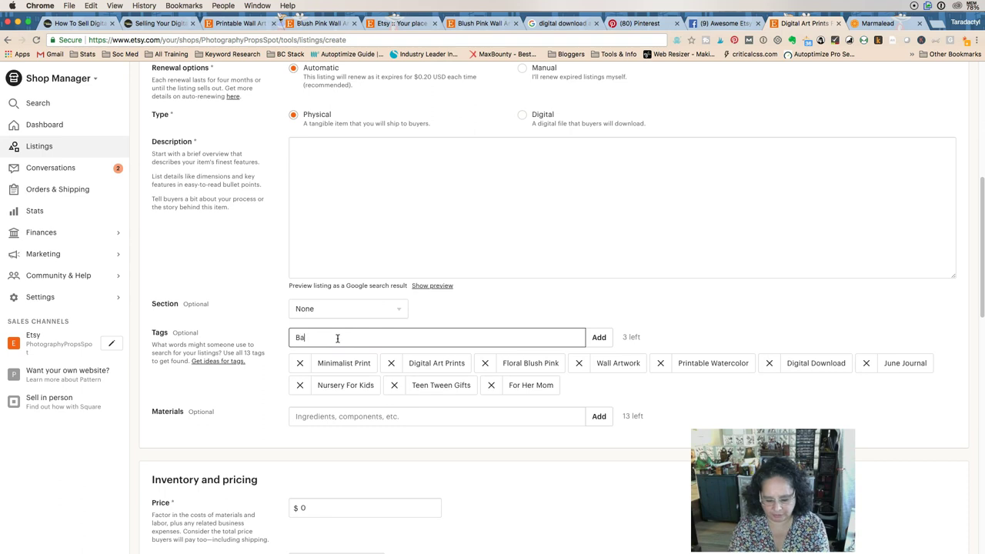
type("throom ")
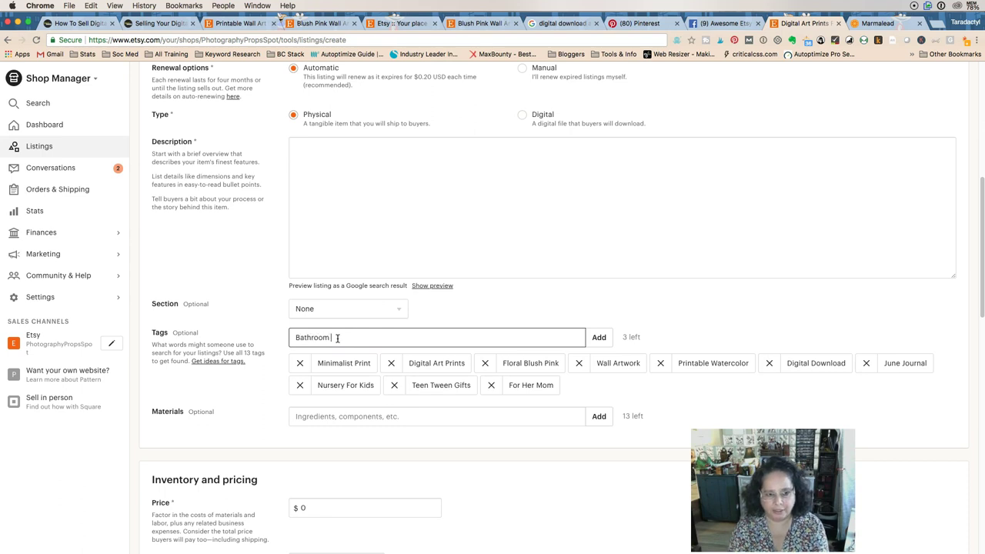
type("Cffice")
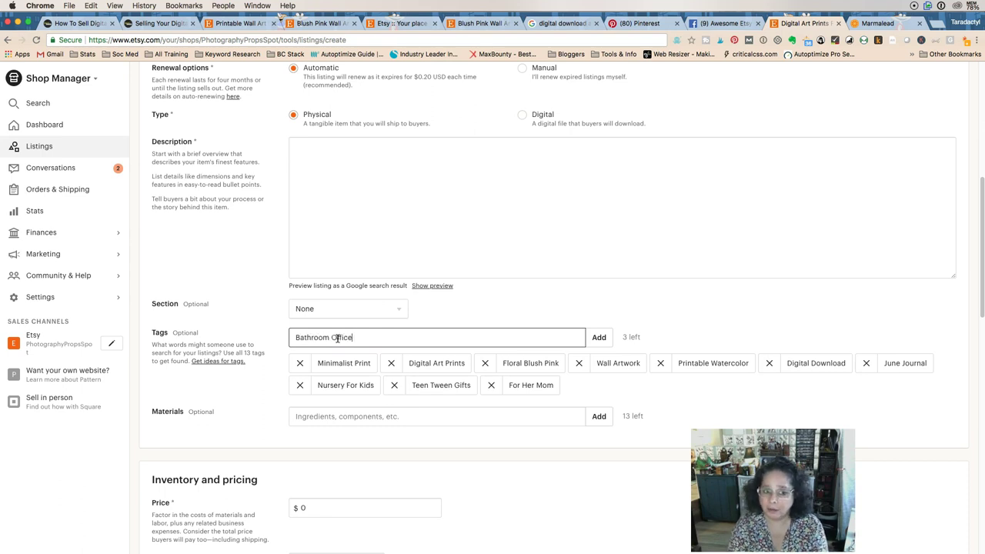
key("Return")
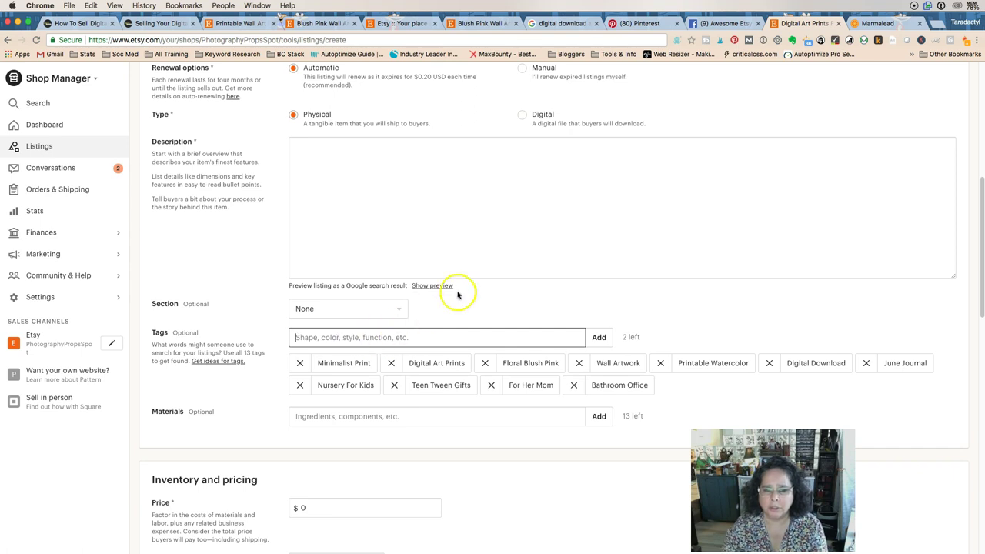
Review the reference Blush Pink Wall Art listing, examining its description and the expanded customer reviews
left_click(485, 23)
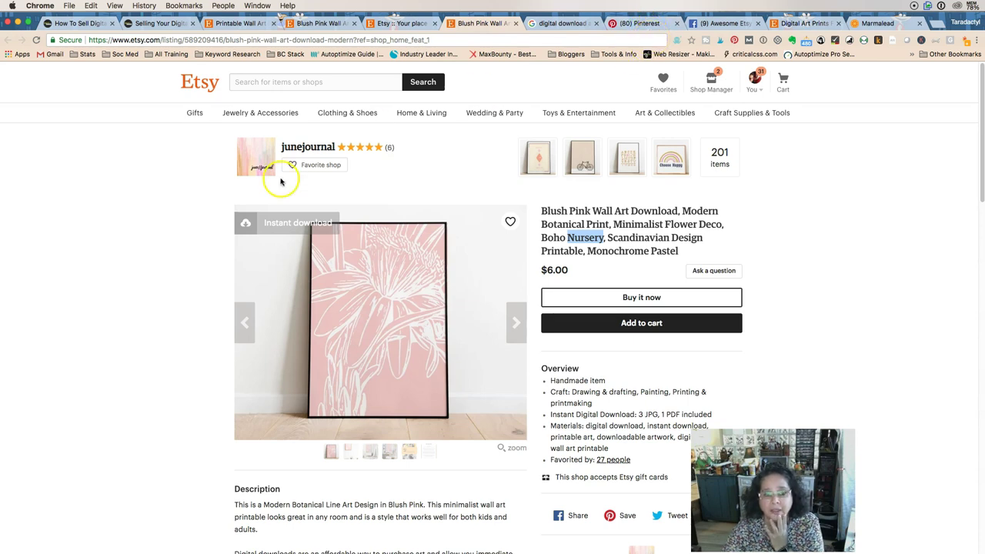
scroll(403, 335, "down", 1)
scroll(403, 334, "down", 10)
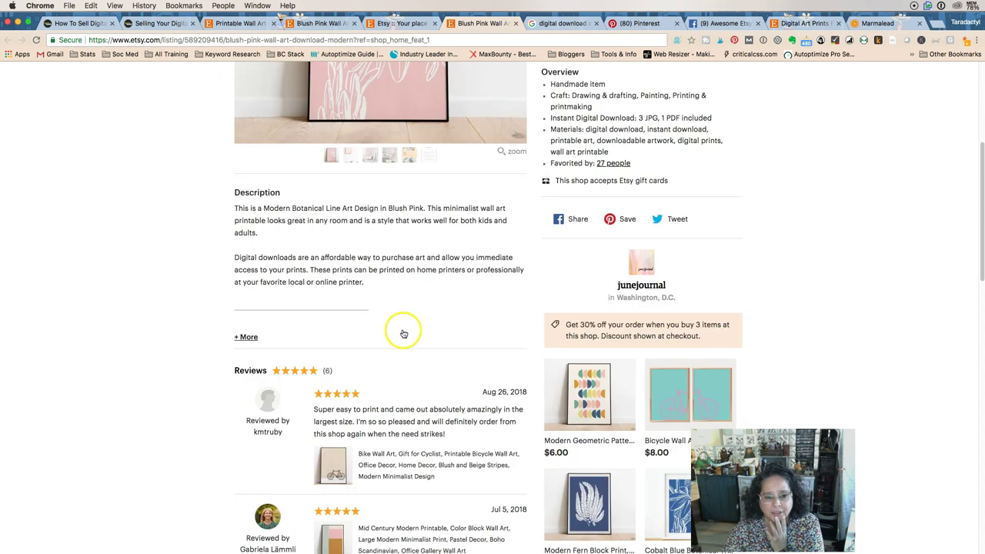
scroll(404, 331, "down", 2)
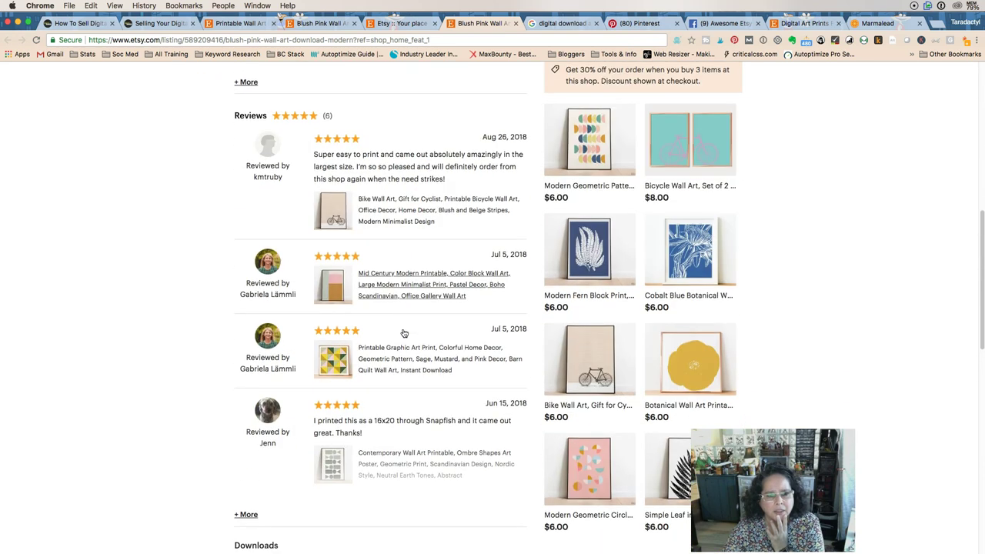
left_click(246, 488)
scroll(308, 481, "down", 3)
scroll(322, 480, "down", 4)
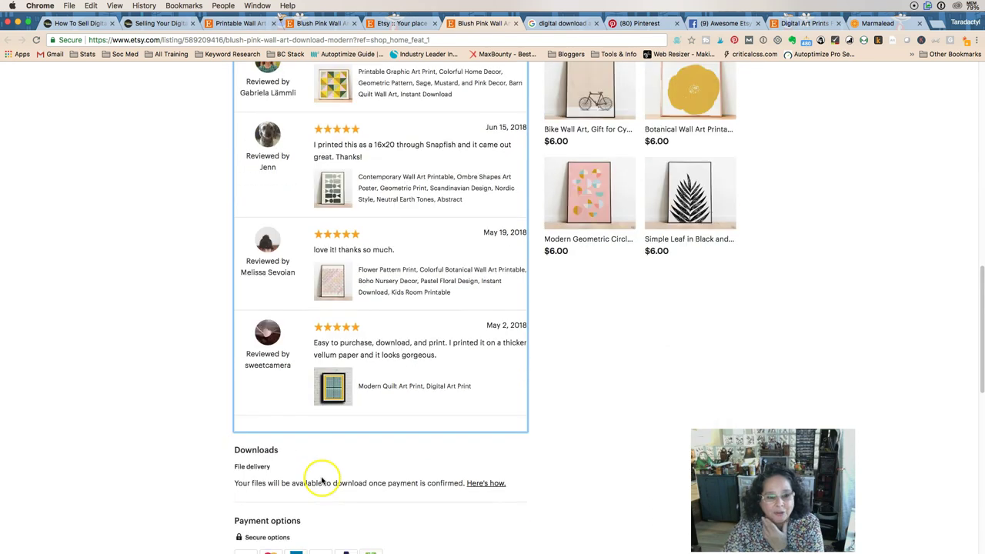
scroll(321, 480, "up", 12)
scroll(322, 480, "up", 10)
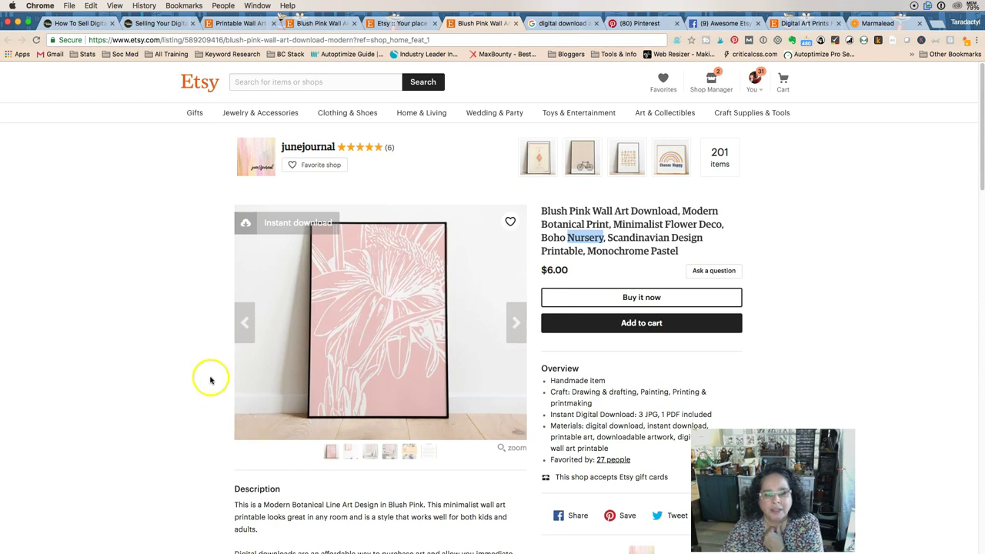
Consult the style keywords in the TextEdit notes and add "Cottage Chic" as a tag on the Etsy listing
left_click(794, 24)
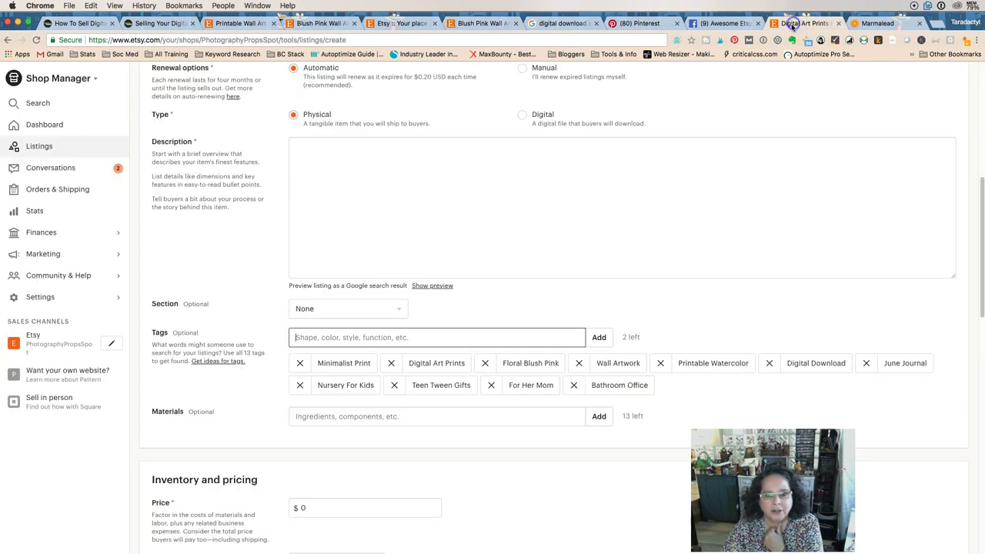
key("super+Tab")
scroll(855, 321, "down", 2)
scroll(855, 321, "down", 3)
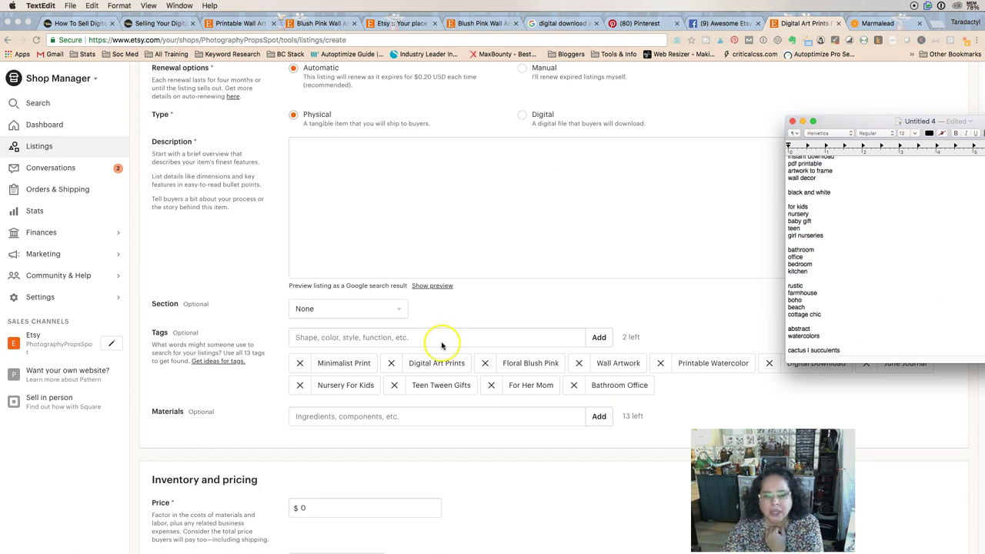
left_click(473, 337)
type("ca")
key("BackSpace")
key("BackSpace")
type("Cottage Shi")
key("BackSpace")
key("BackSpace")
key("BackSpace")
type("Chic")
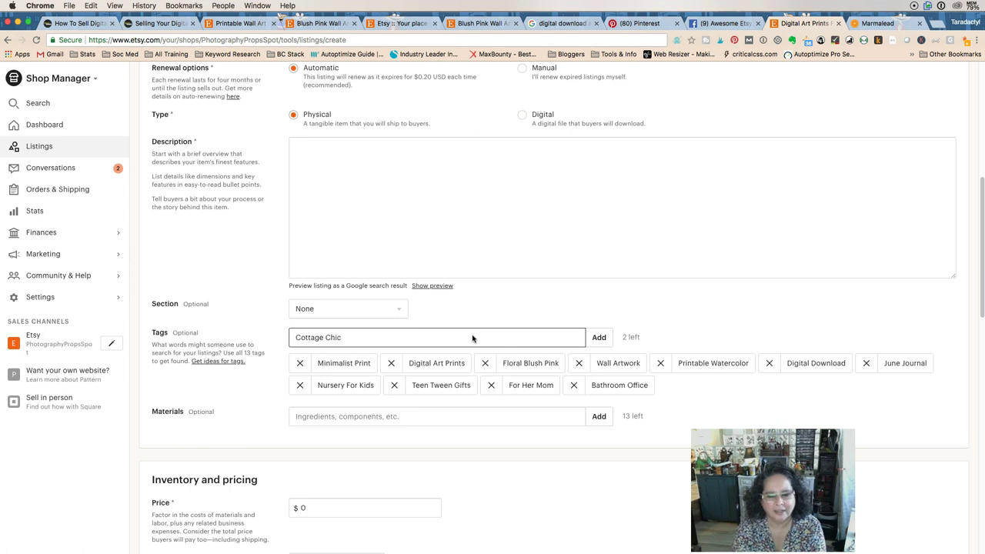
key("Return")
Consult the remaining keywords in the TextEdit notes and try to add "Best Etsy Wall Prints" as the final tag
left_click(576, 249)
key("super+Tab")
left_click(868, 209)
scroll(869, 209, "down", 2)
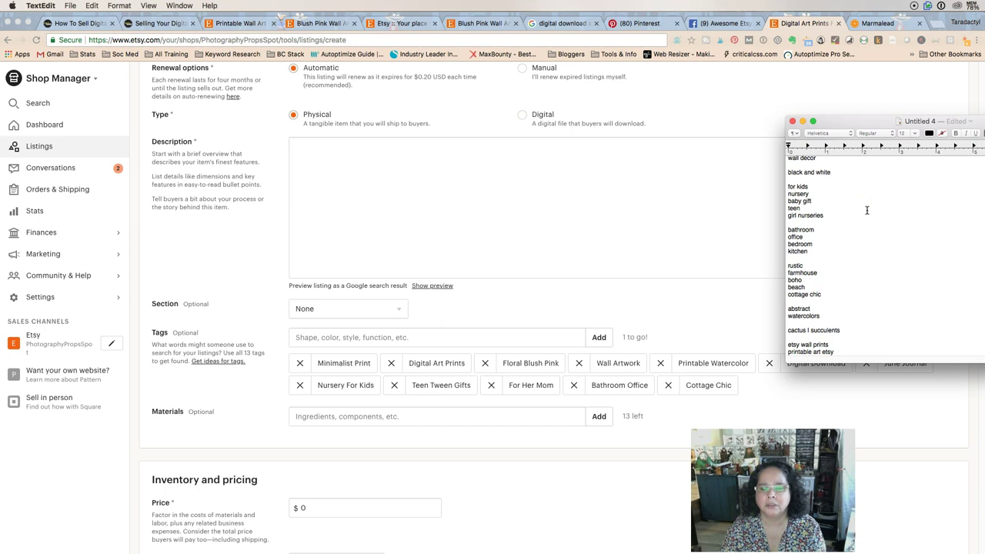
left_click(836, 253)
left_click(875, 314)
left_click(833, 352)
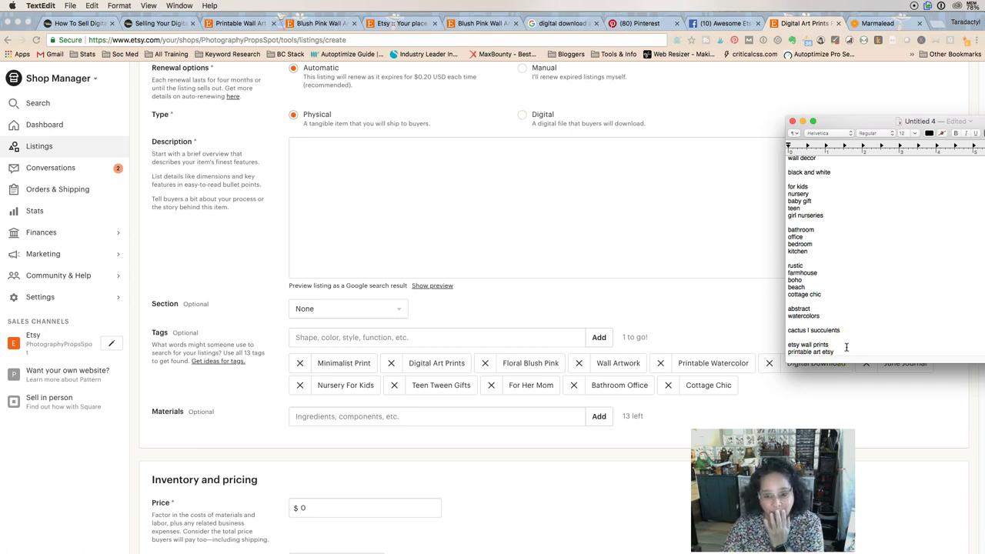
left_click(469, 342)
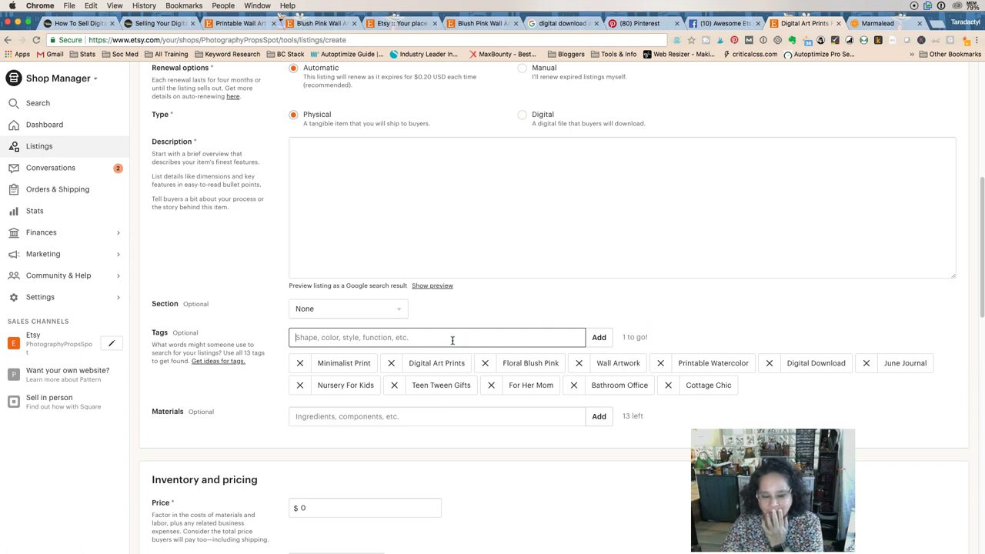
left_click(455, 335)
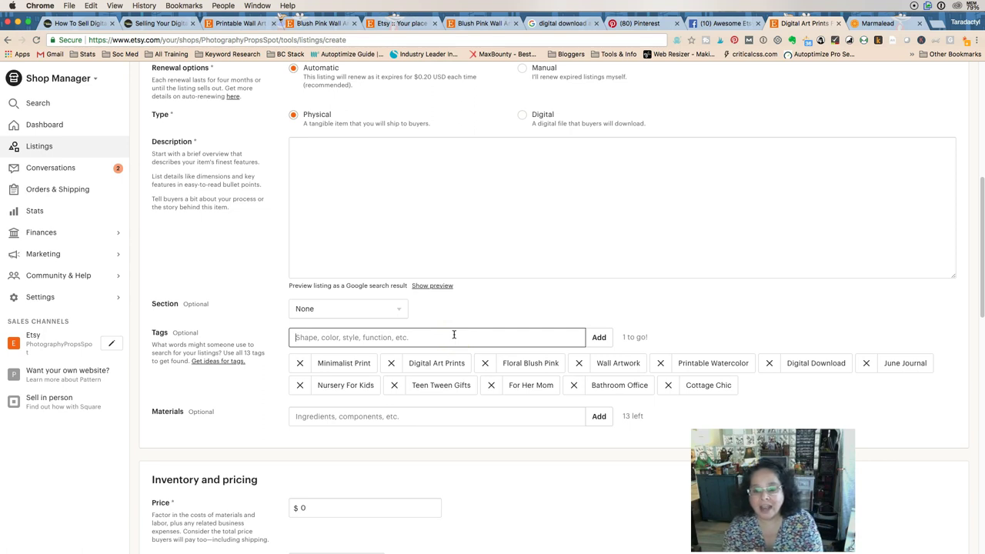
type("Be")
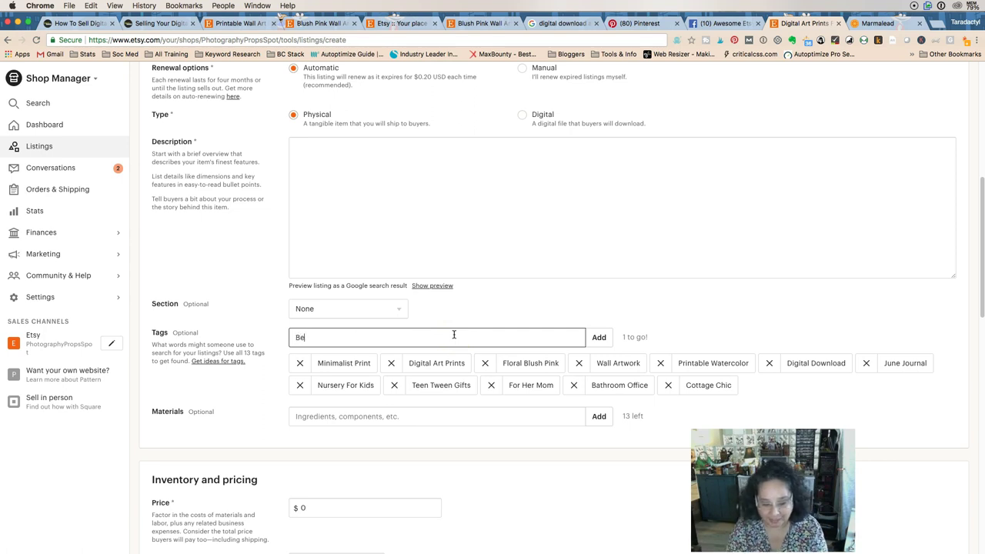
type("st Etsy Wall Prints")
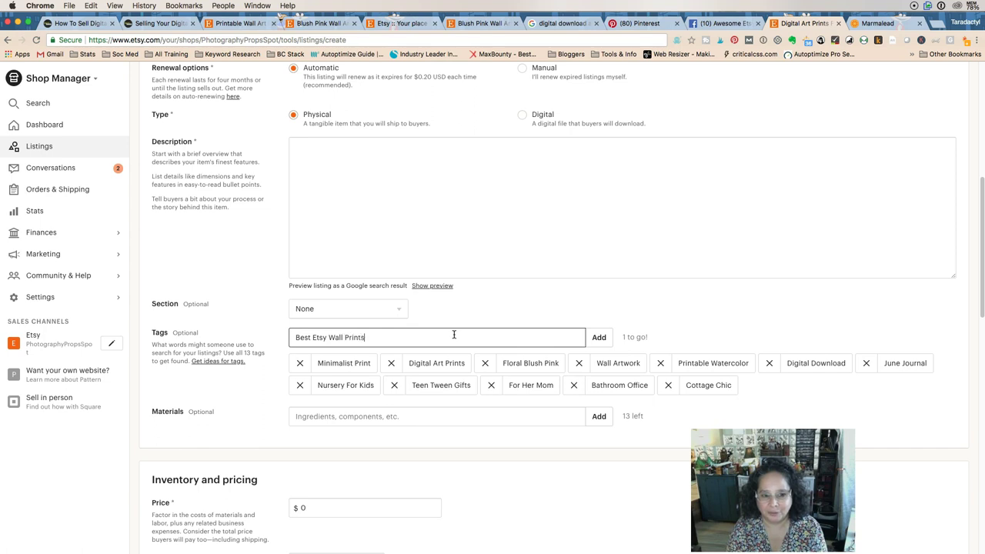
key("Return")
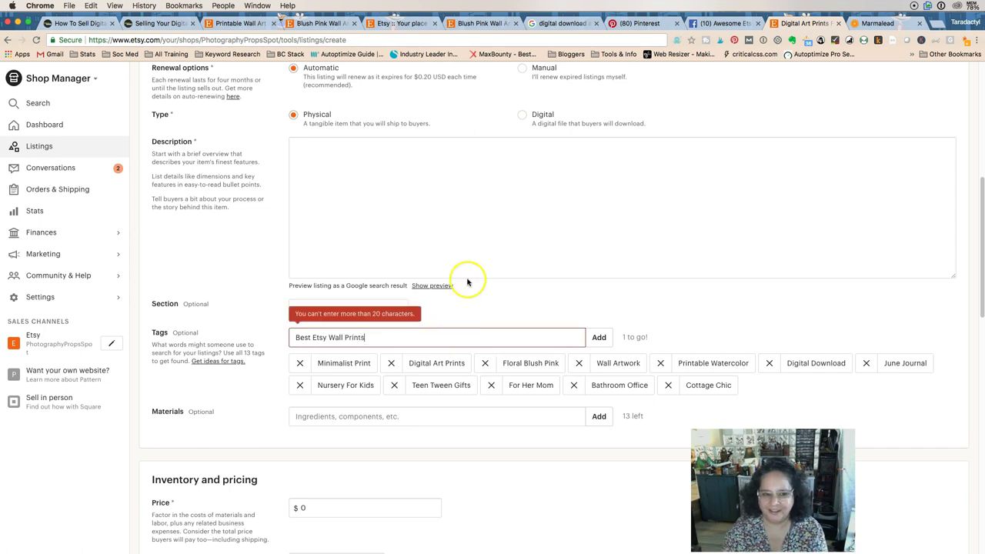
Shorten the pending tag to "Best Etsy Wall Art" and add it to the listing
double_click(337, 337)
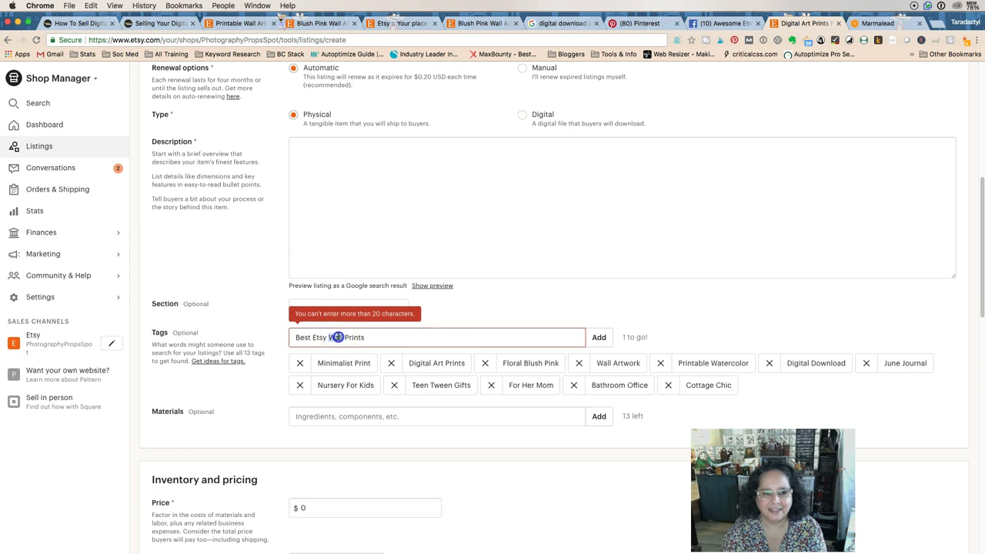
double_click(352, 337)
type("A")
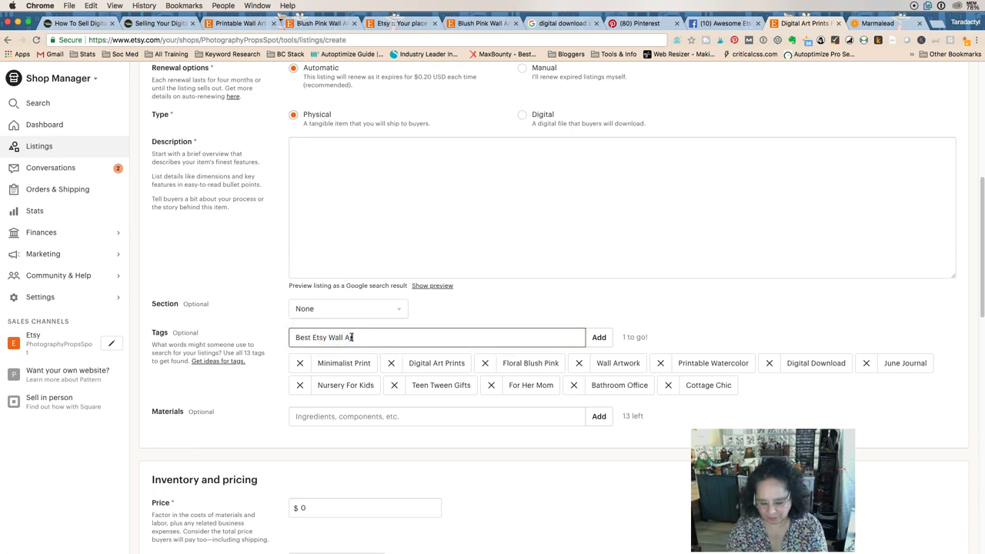
key("Return")
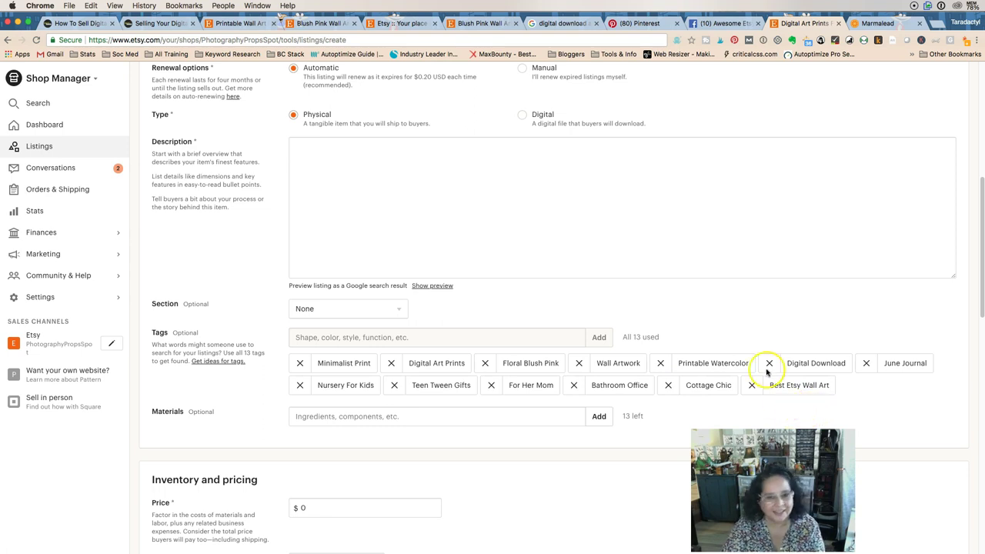
Search Etsy for "best printable wall art" and look through the first page of results
left_click(474, 23)
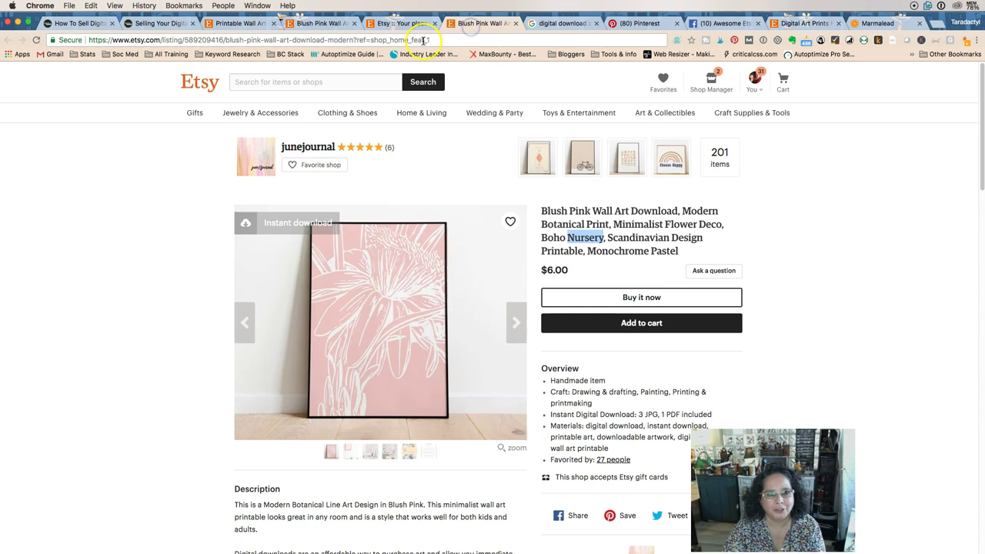
left_click(306, 74)
type("best")
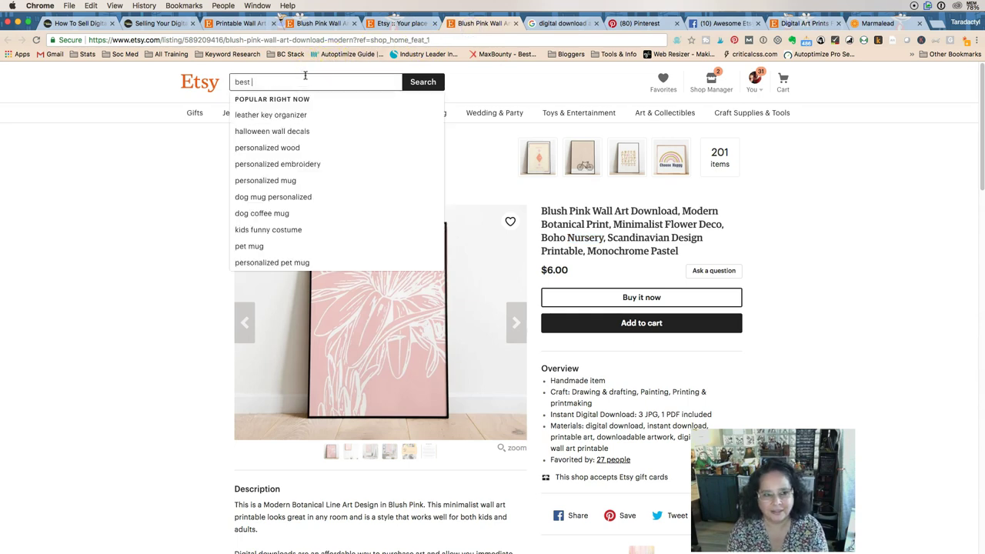
type(" w")
key("BackSpace")
type("printa")
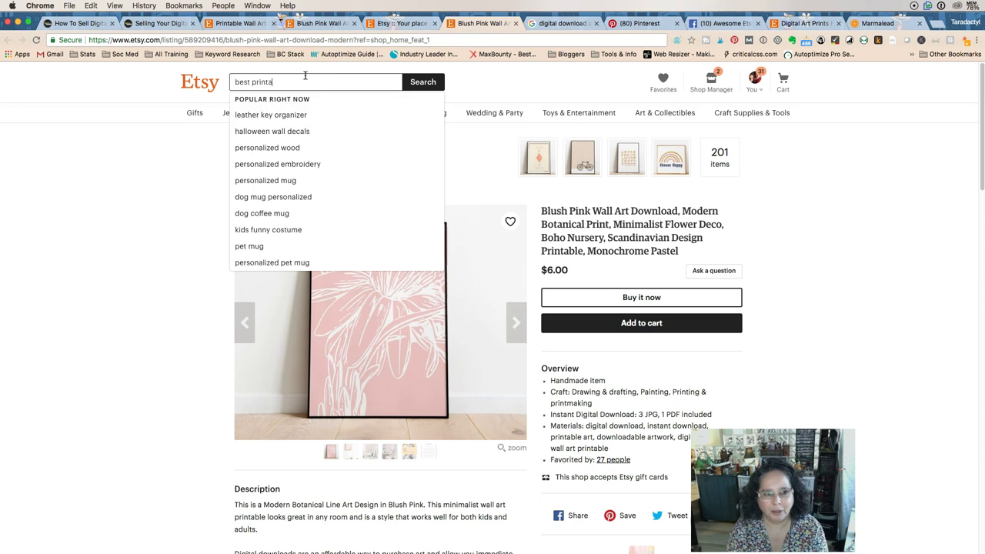
type("ble wall art")
key("Return")
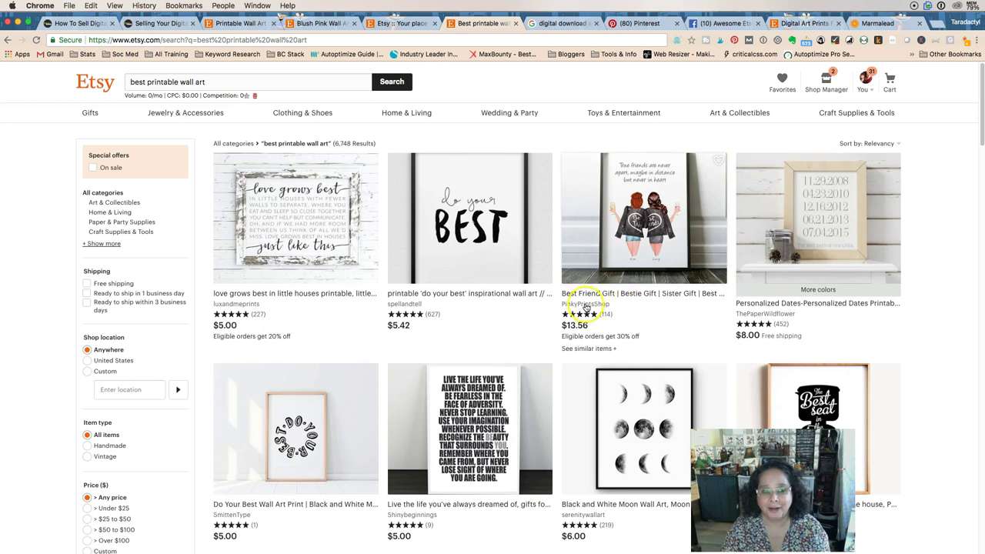
scroll(609, 304, "down", 5)
scroll(586, 306, "down", 6)
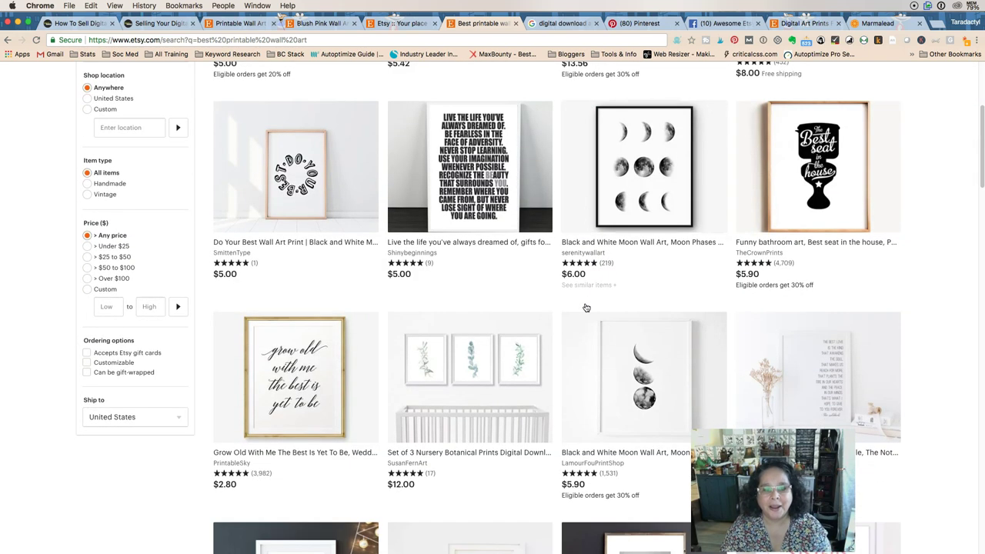
scroll(587, 307, "down", 7)
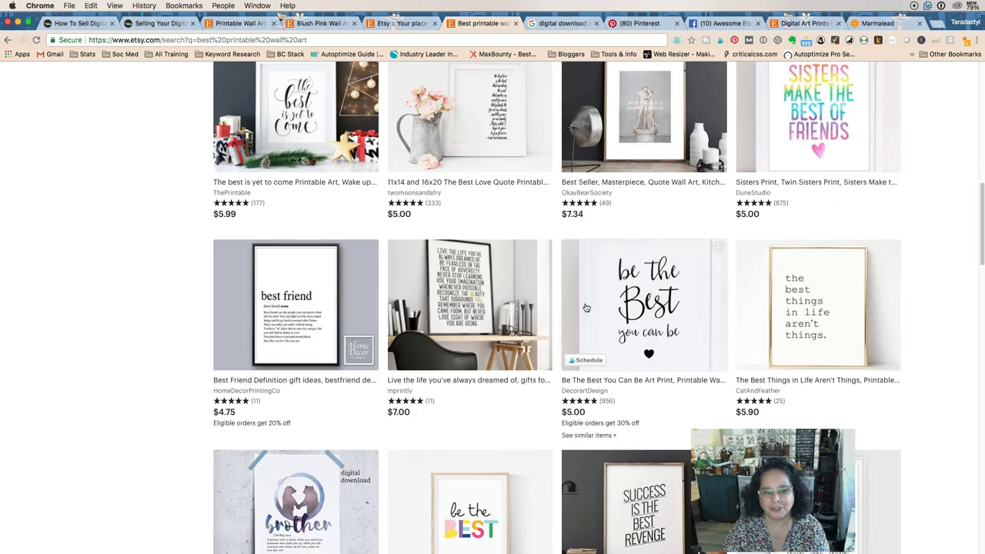
scroll(586, 308, "down", 20)
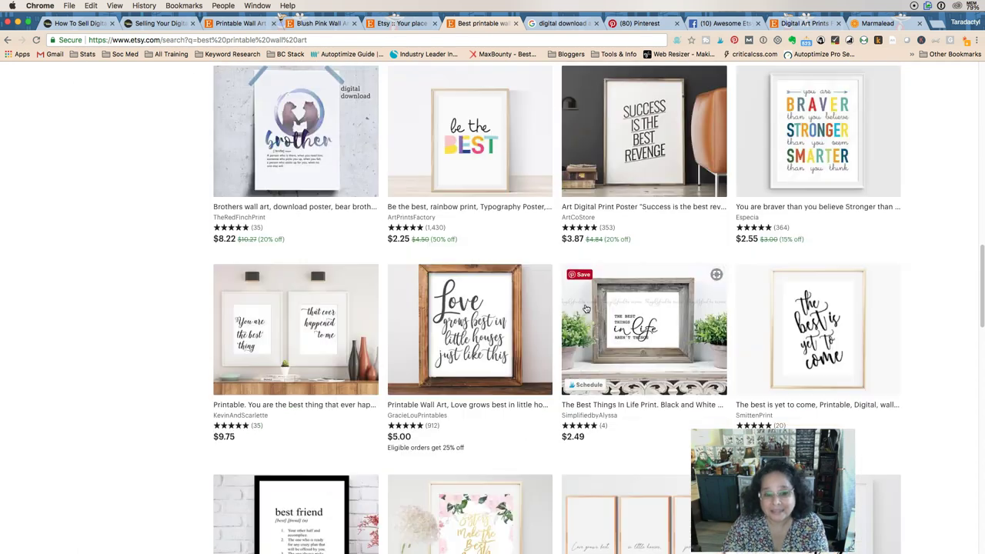
scroll(587, 308, "down", 10)
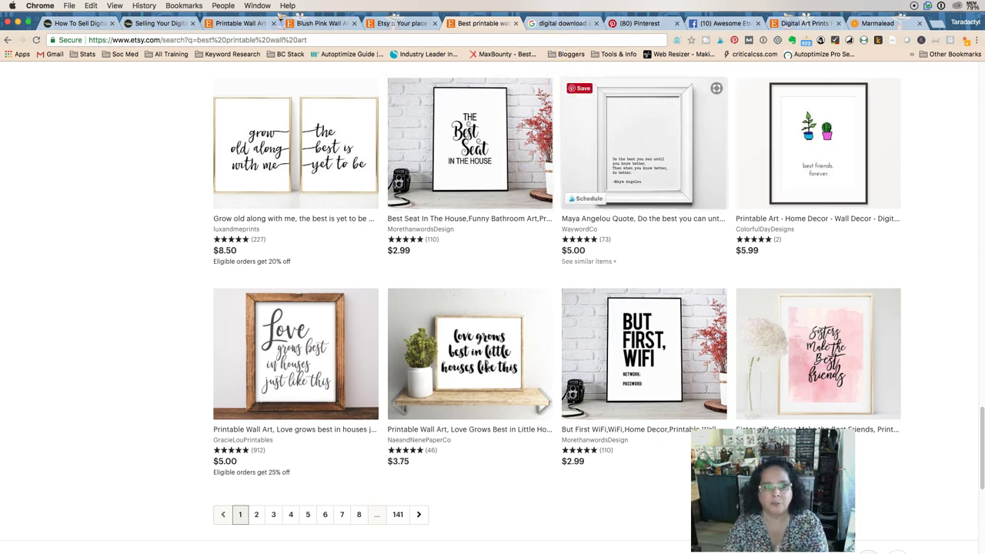
Return to the reference Blush Pink Wall Art listing and open the junejournal shop page from it
left_click(390, 23)
scroll(513, 253, "up", 15)
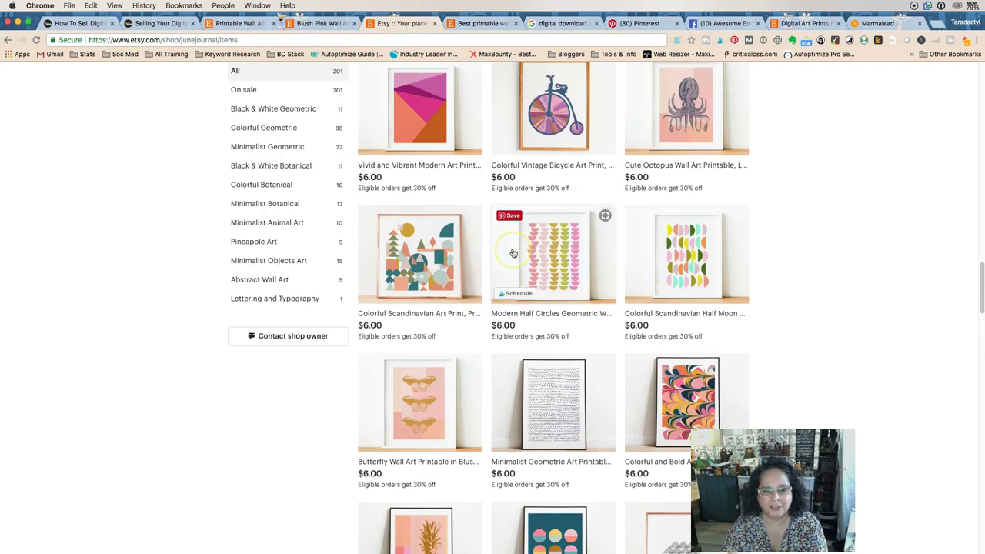
left_click(320, 24)
scroll(408, 157, "up", 5)
scroll(408, 157, "up", 3)
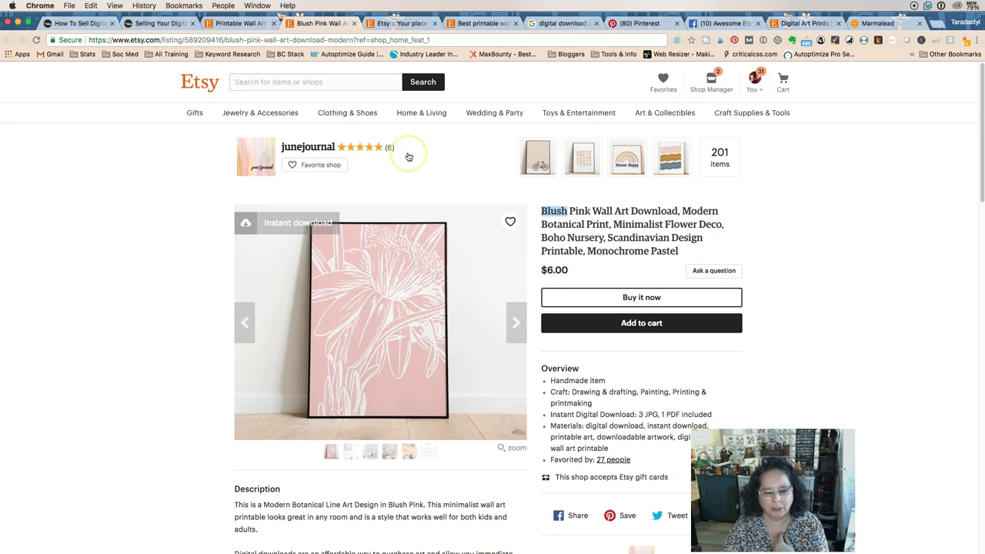
left_click(308, 149)
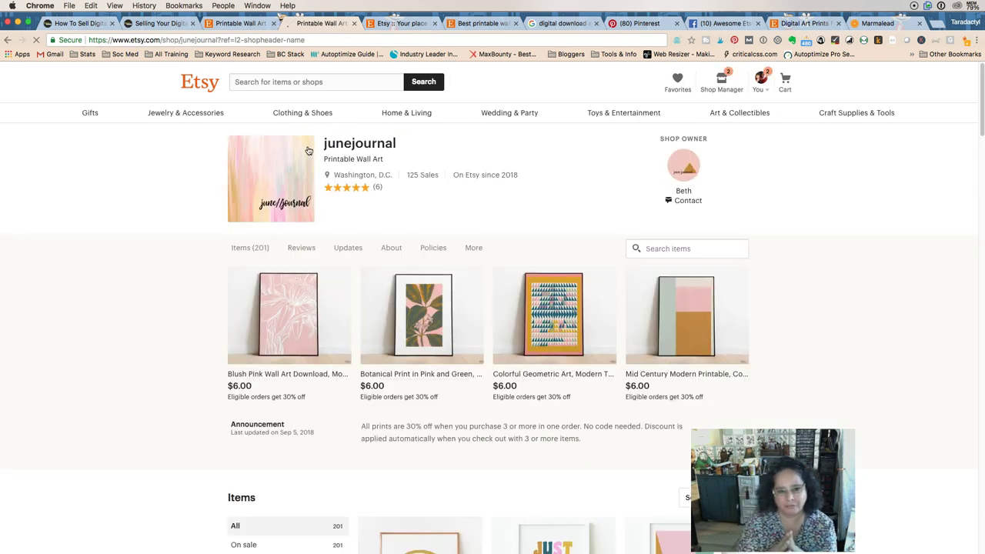